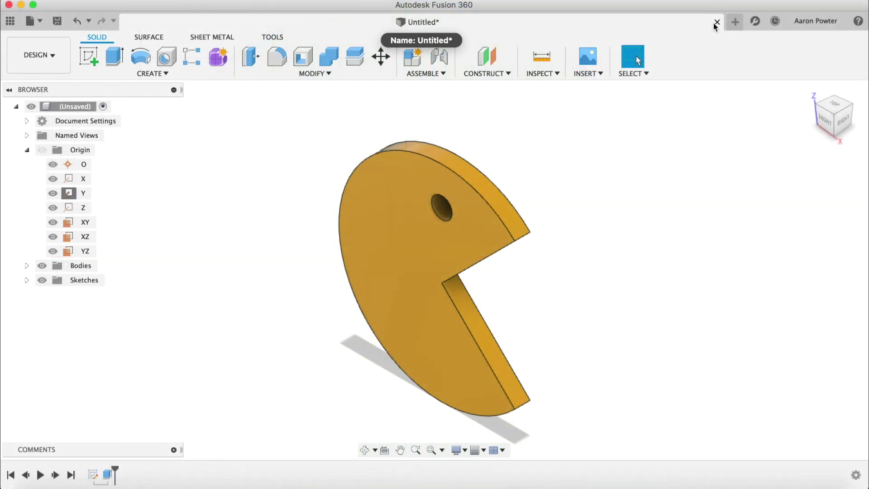
Close the unsaved Pac-Man-shaped design without saving it, leaving an empty untitled design.
click(717, 21)
click(402, 269)
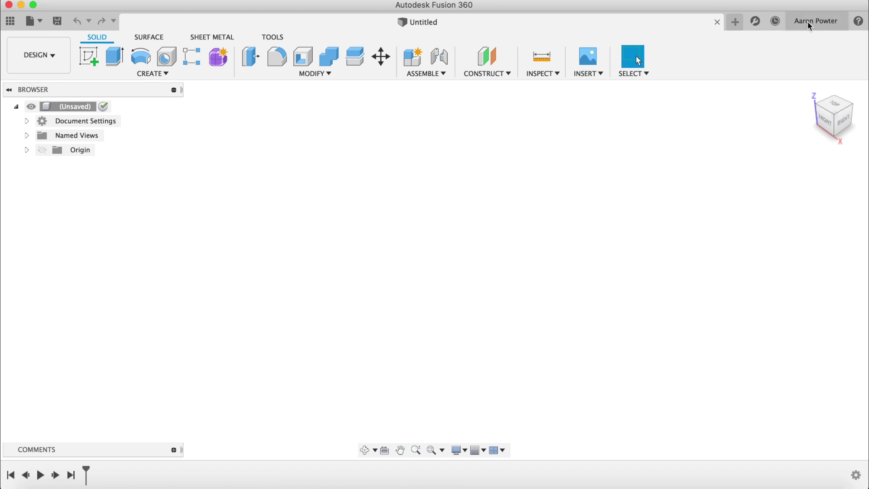
Check the default modeling orientation and the default units for new designs in the preferences, then leave them without applying changes.
click(824, 22)
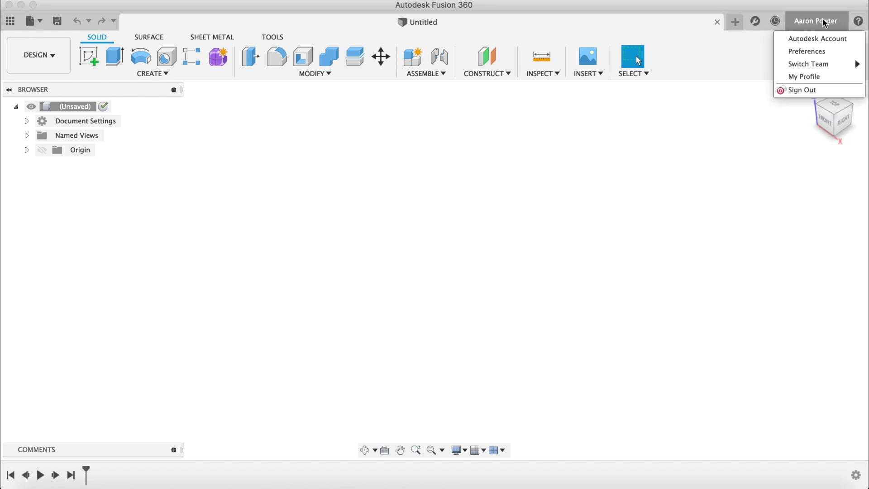
click(813, 55)
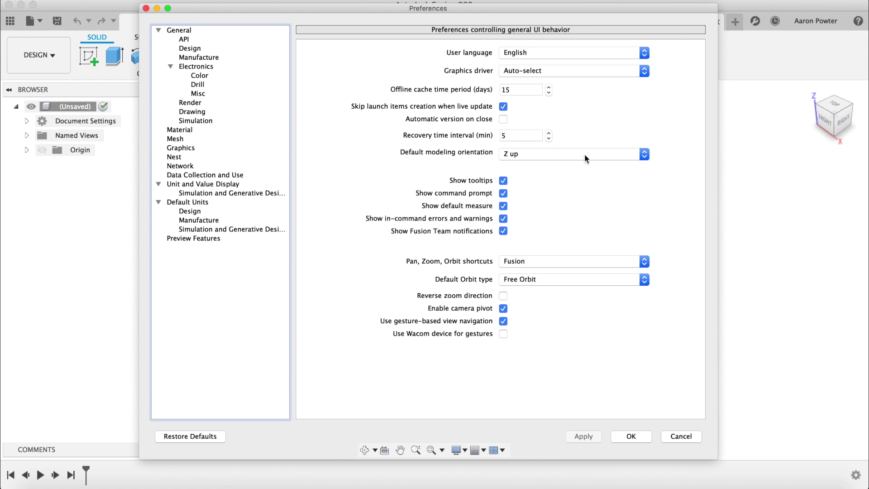
click(645, 155)
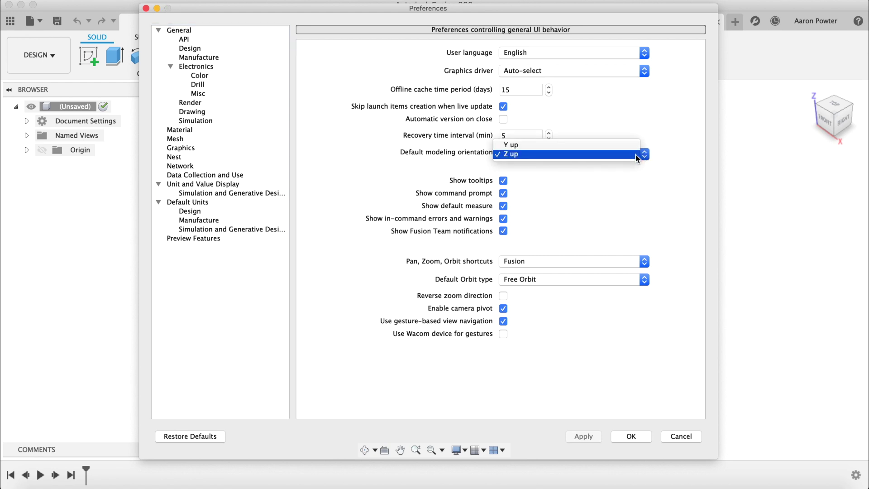
click(618, 158)
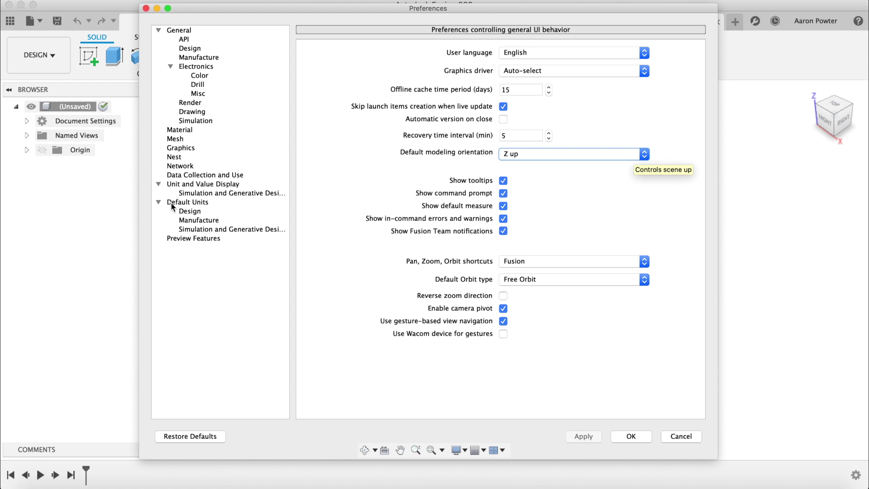
click(184, 213)
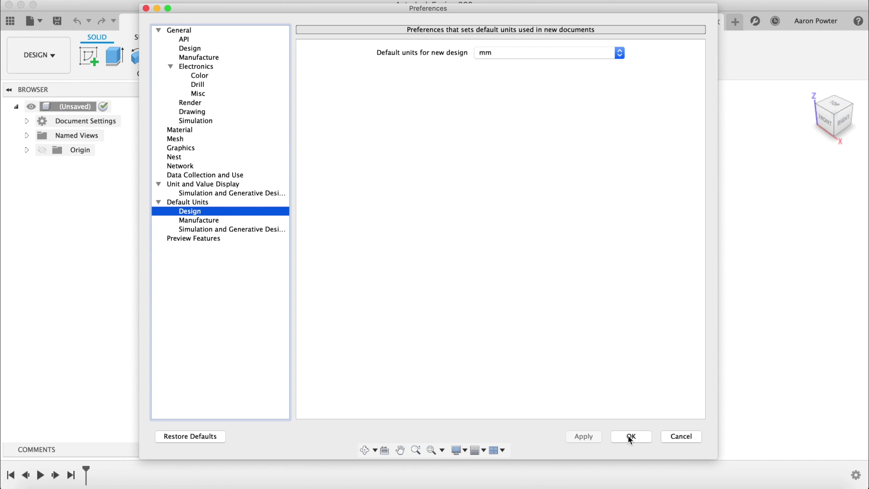
click(684, 436)
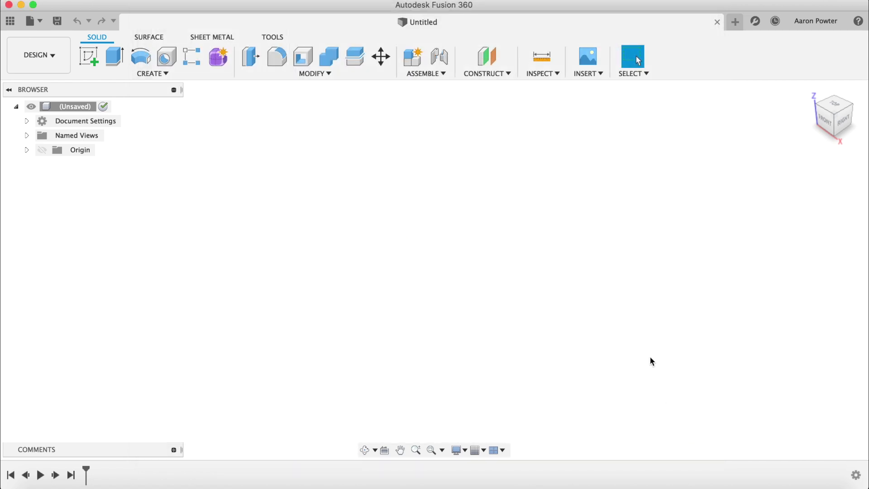
Browse the stored projects and look at the contents of the Default Project, then return to the empty design.
click(13, 26)
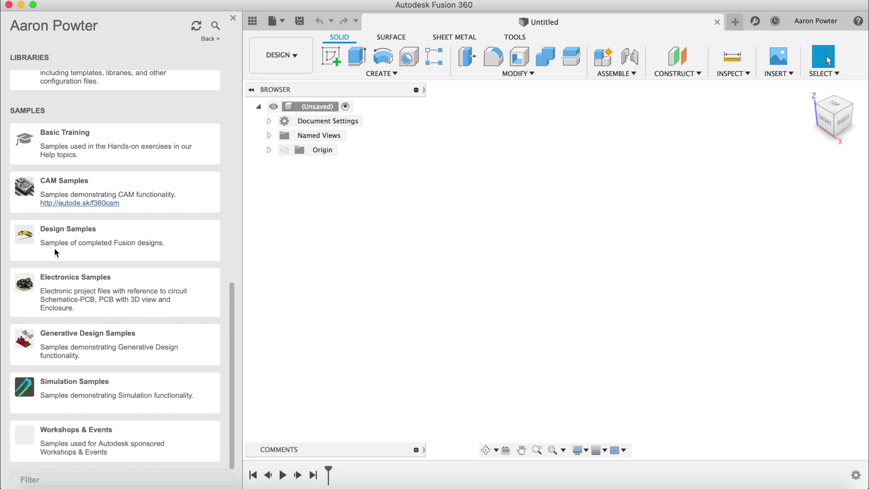
scroll(55, 251, up, 10)
scroll(55, 251, down, 2)
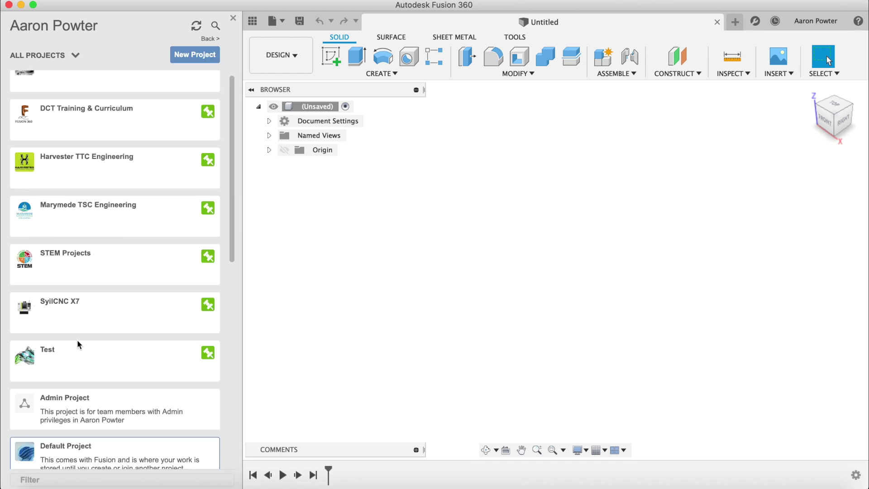
scroll(68, 351, down, 3)
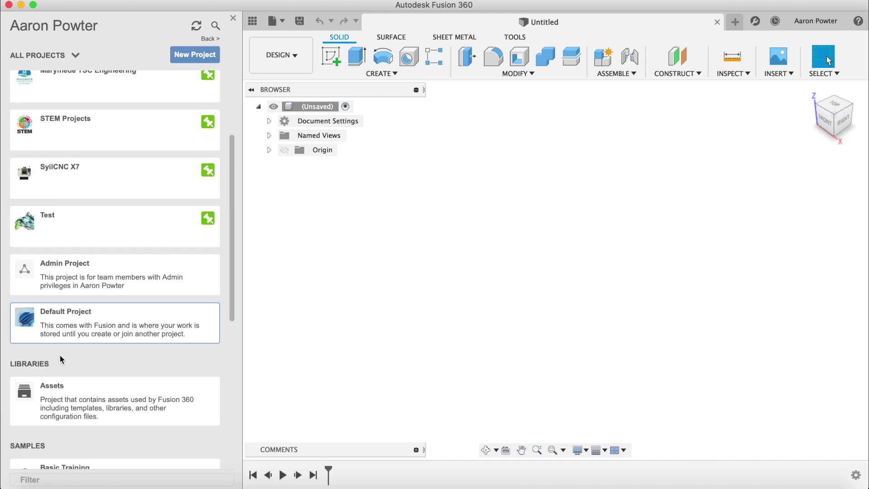
click(40, 328)
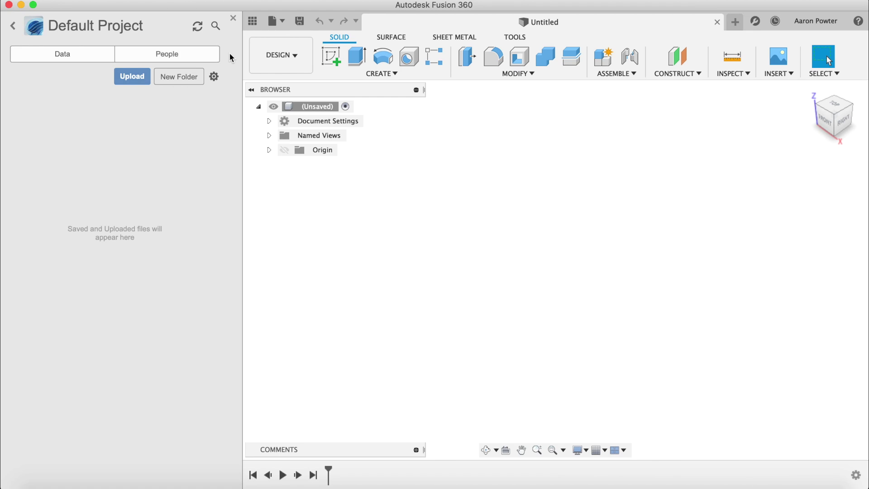
click(250, 22)
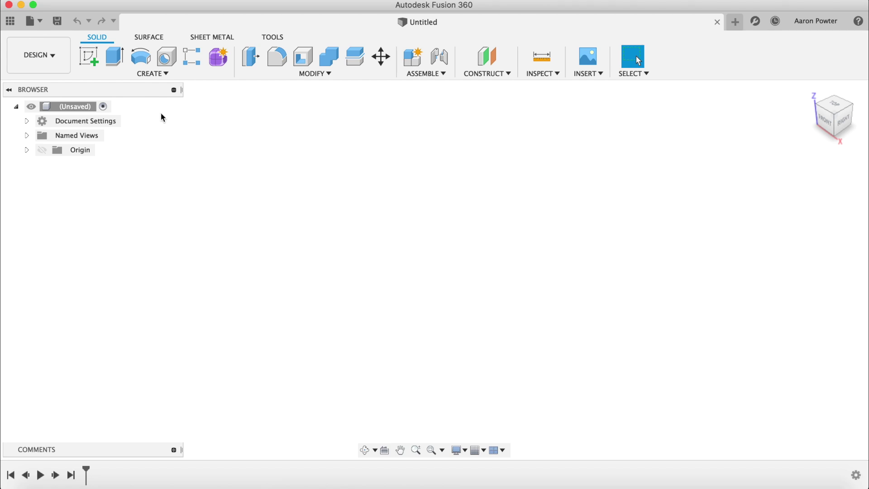
Create a new sketch on the XZ origin plane.
click(152, 74)
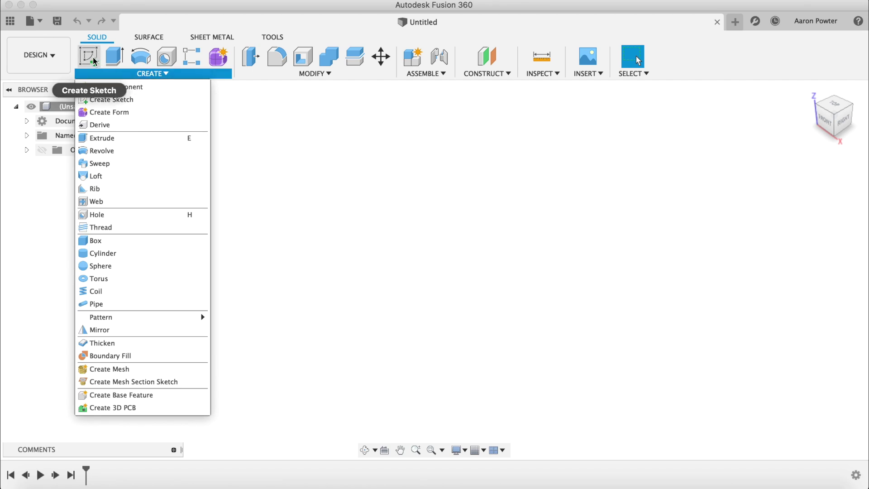
click(108, 100)
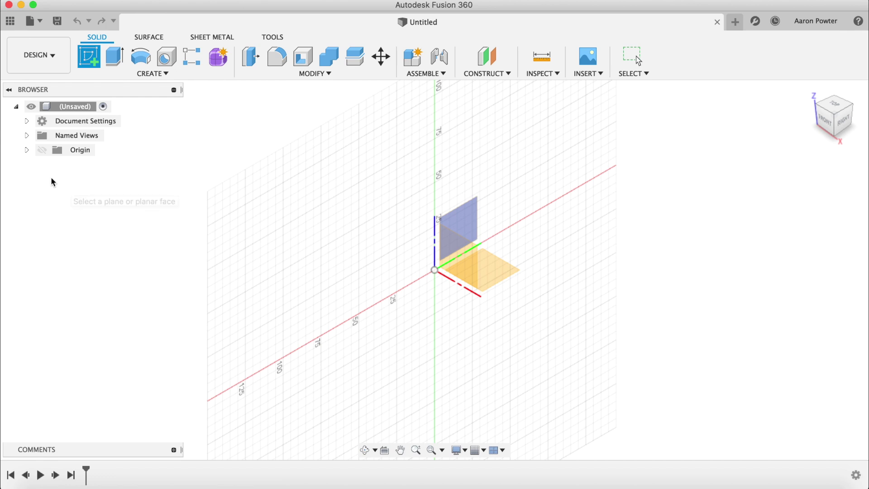
click(27, 150)
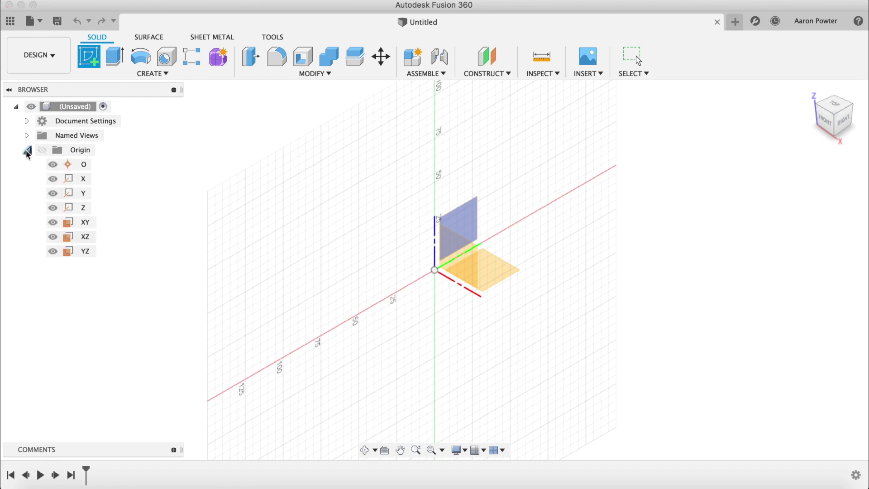
click(82, 239)
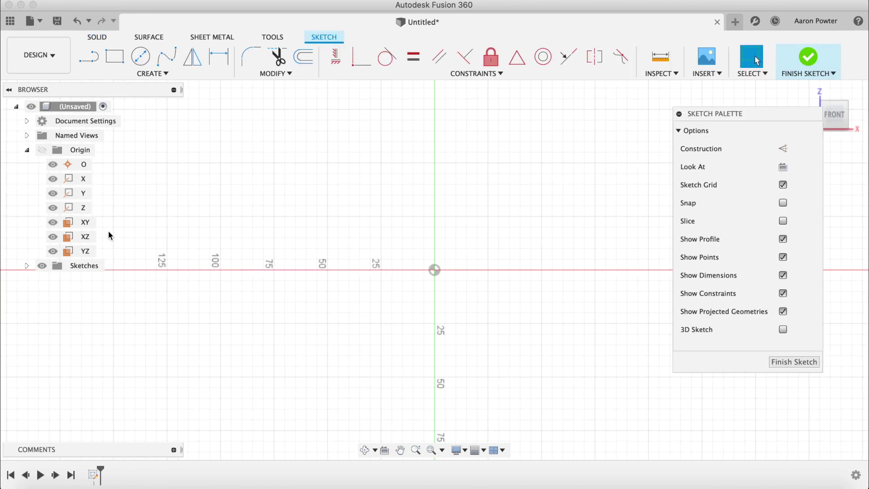
Draw a center diameter circle about 92 mm across, centred on the origin.
click(162, 75)
mouse_move(136, 113)
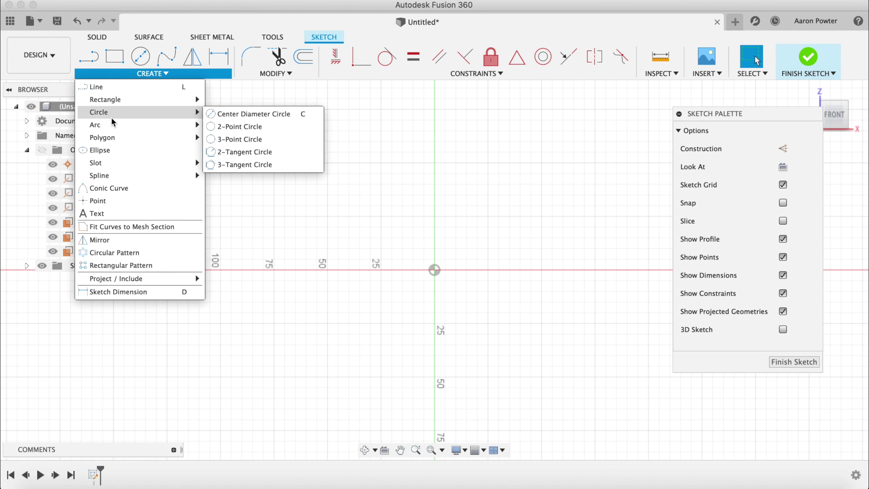
click(256, 116)
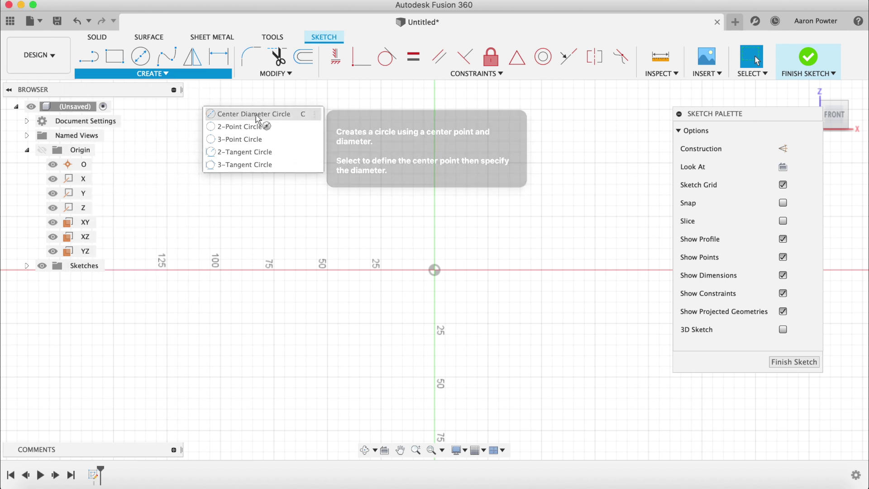
click(434, 270)
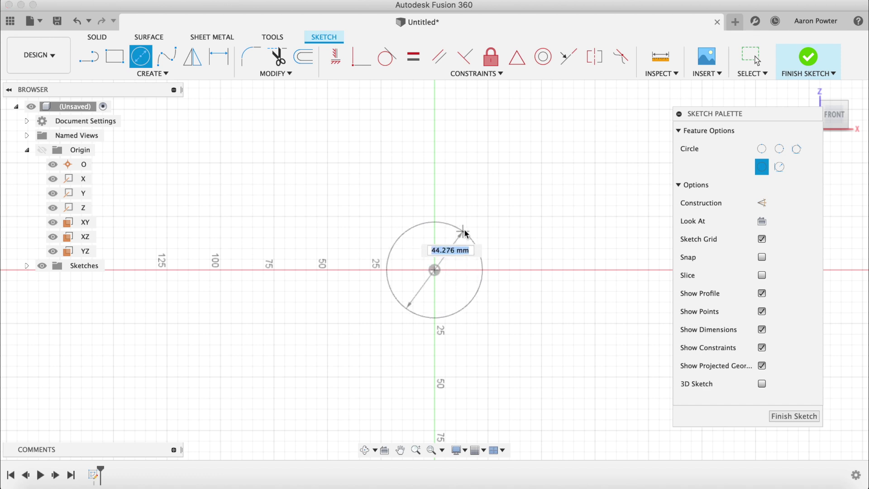
click(505, 203)
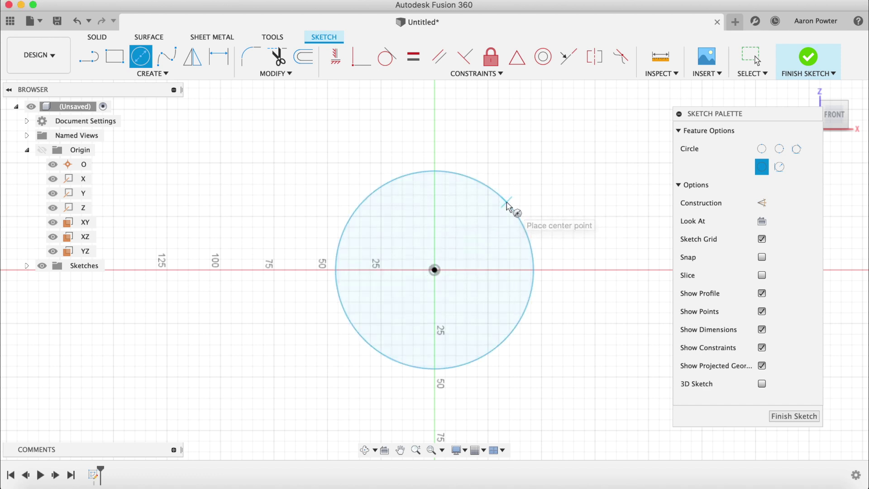
key(Escape)
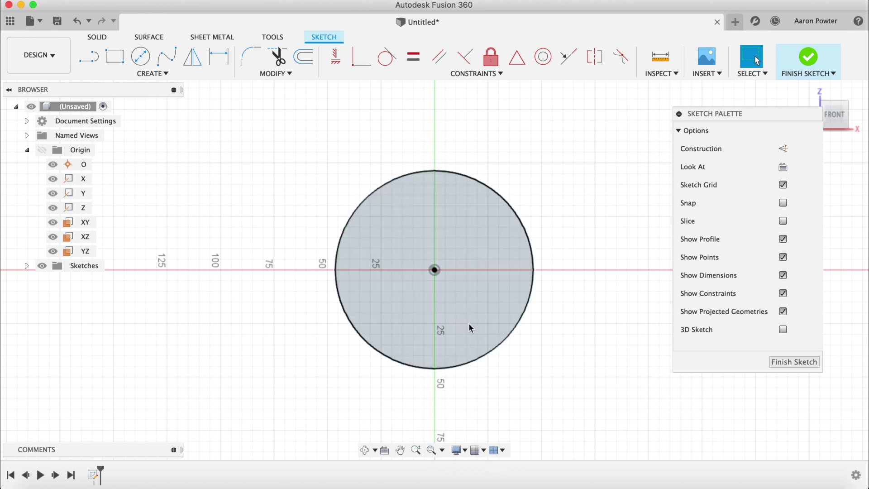
click(483, 450)
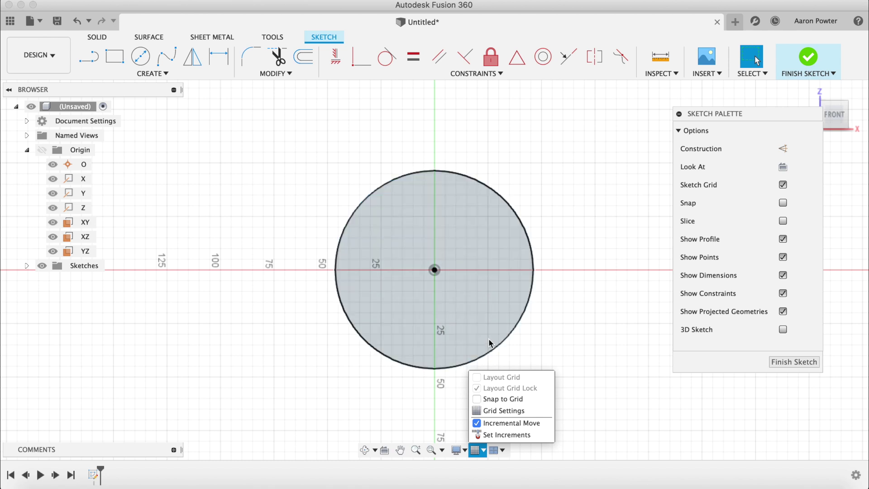
click(556, 327)
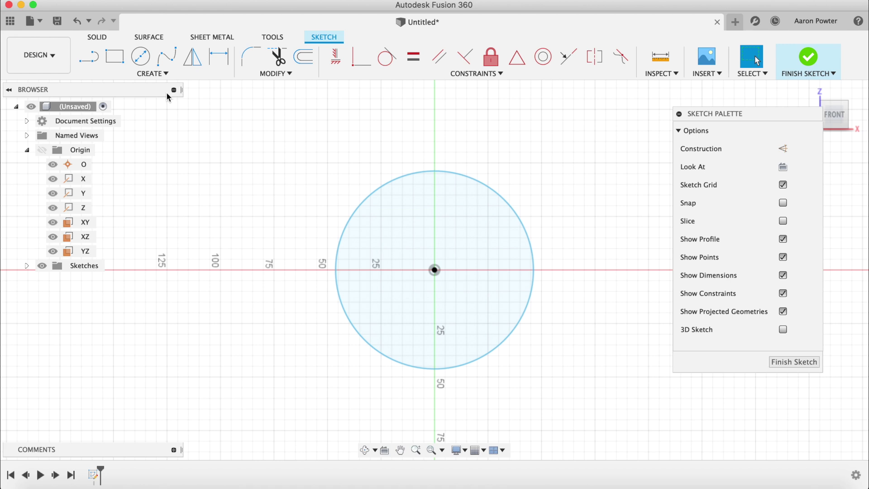
Add a sketch dimension to the circle and set its diameter to 40 mm.
click(159, 74)
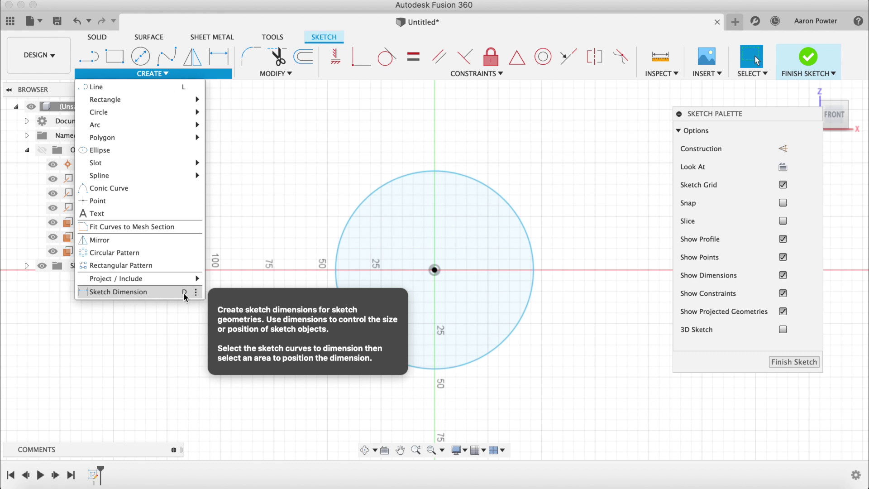
click(136, 292)
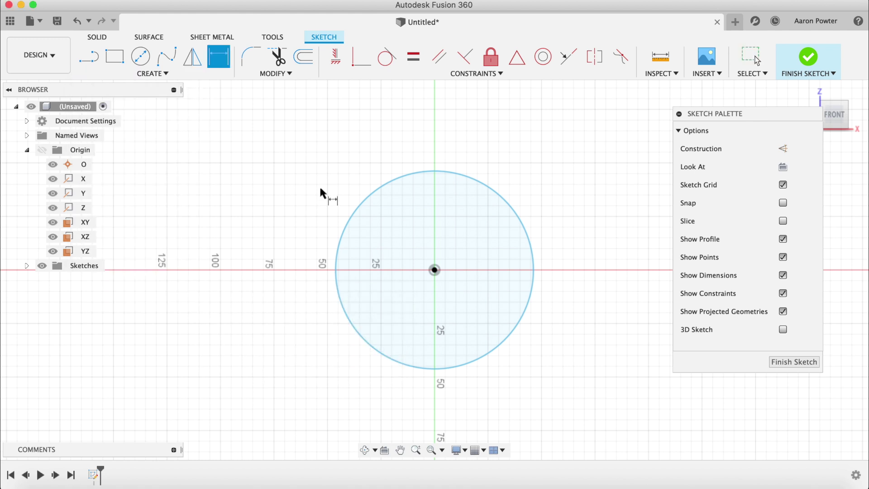
click(362, 208)
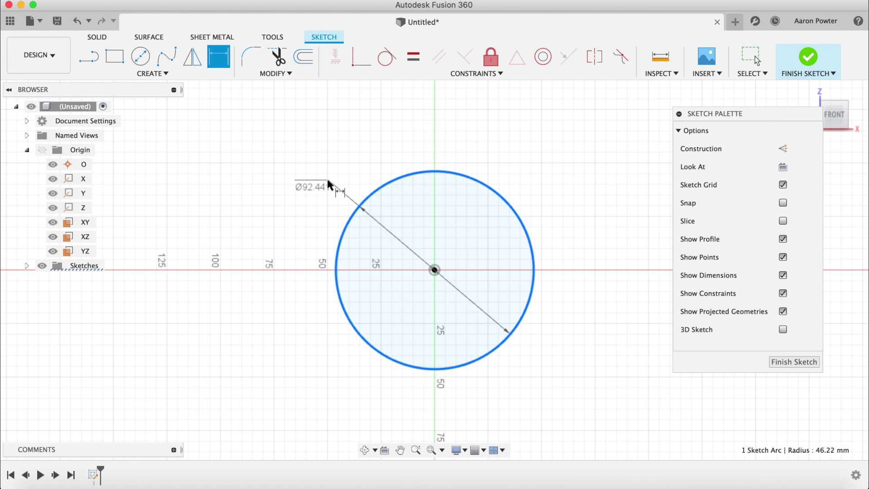
click(285, 272)
text(4)
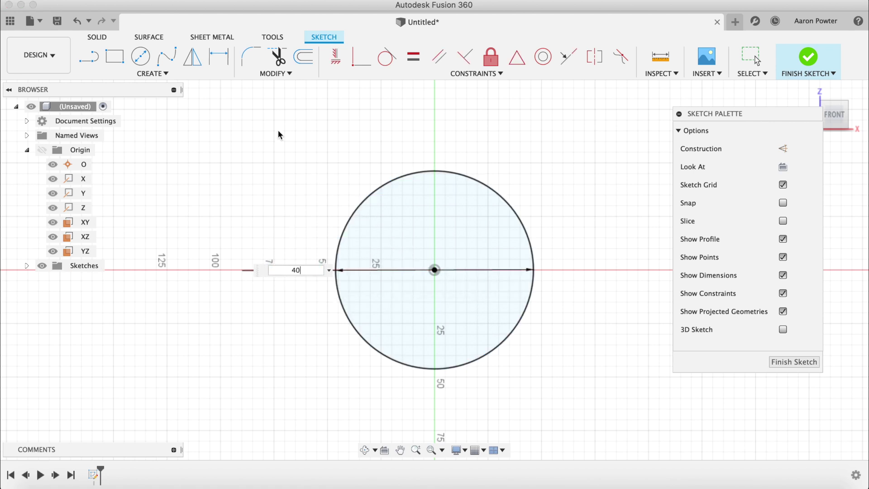
text(0)
key(Return)
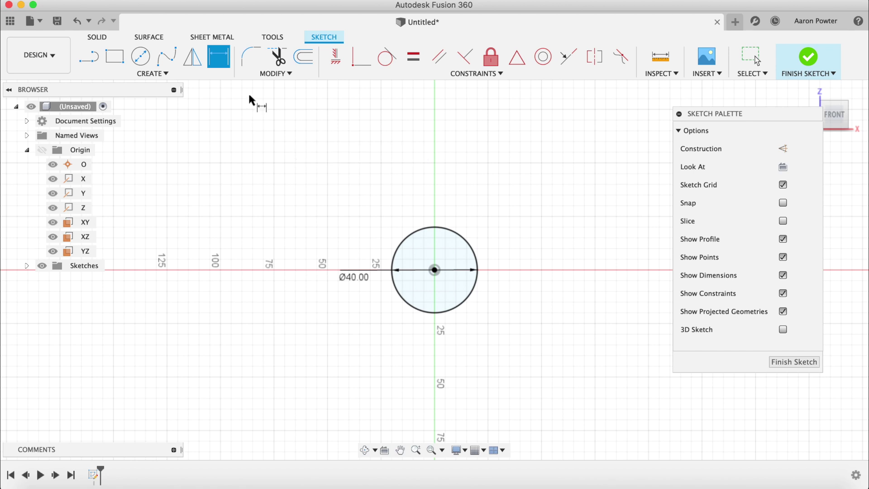
key(Escape)
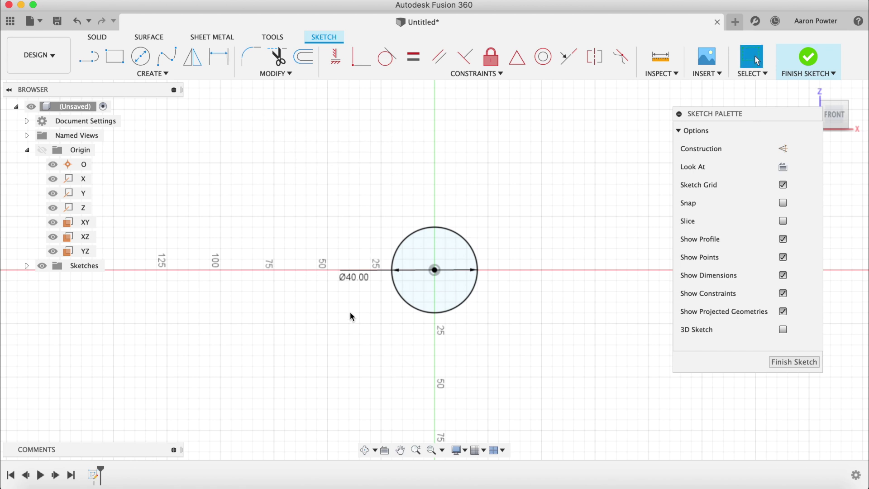
Draw two separate lines from the circle's center to its edge, one sloping up and one sloping down on the +X side, outlining the mouth.
click(429, 451)
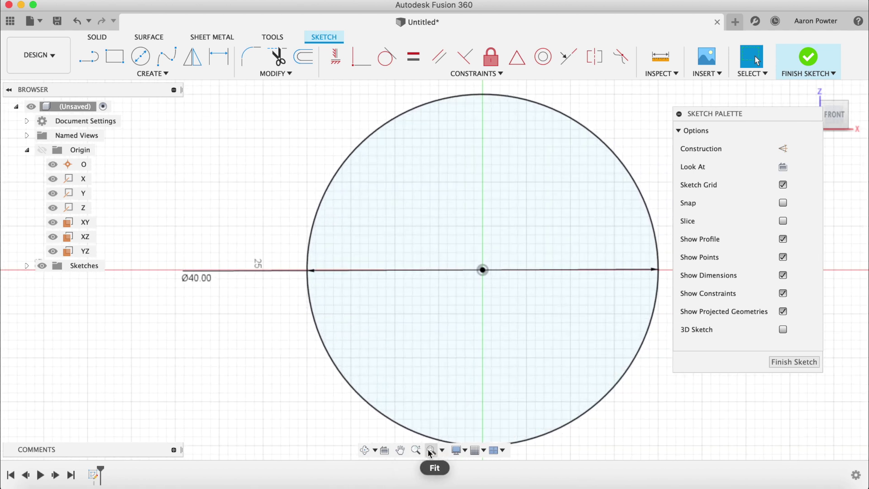
scroll(322, 137, down, 3)
middle_drag(315, 159, 341, 171)
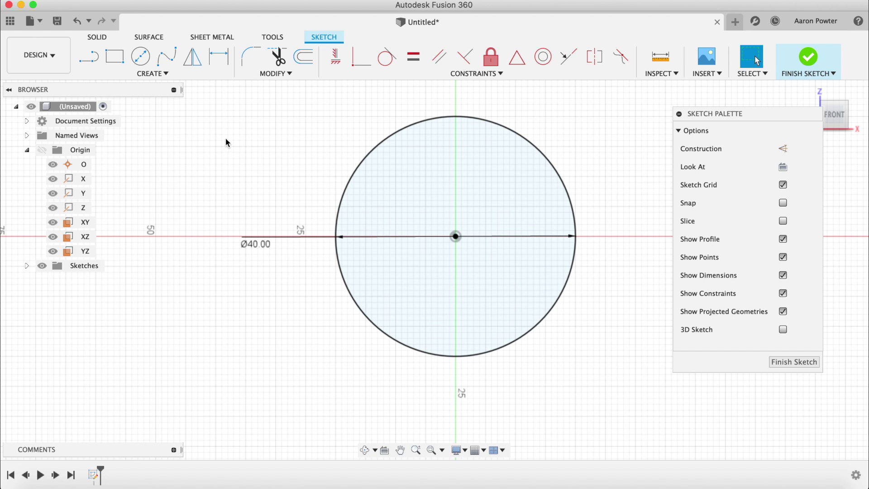
click(154, 76)
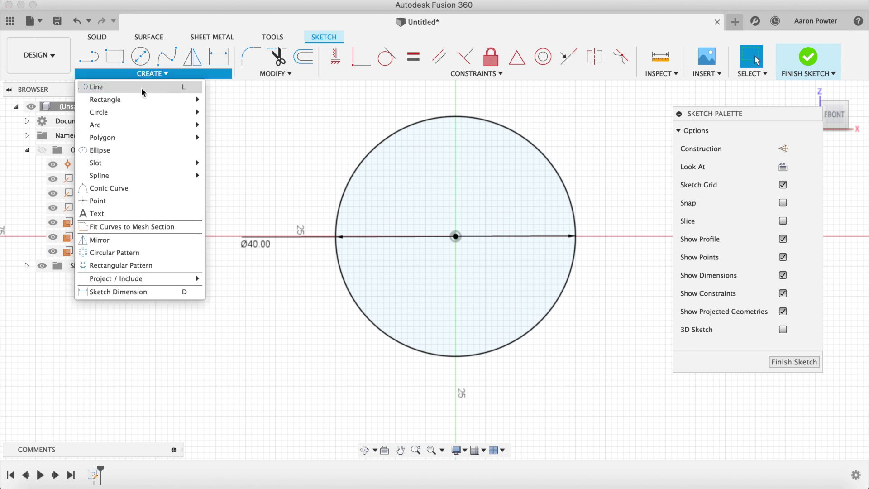
click(97, 86)
click(456, 236)
double_click(532, 143)
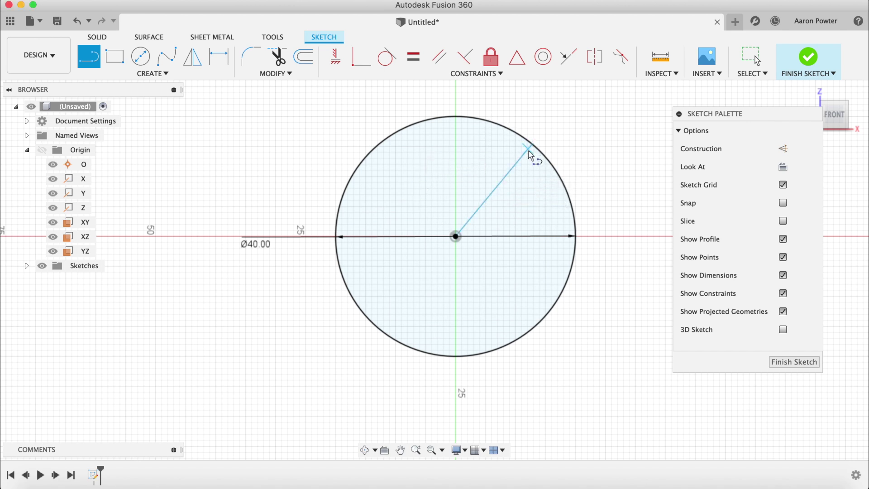
click(456, 236)
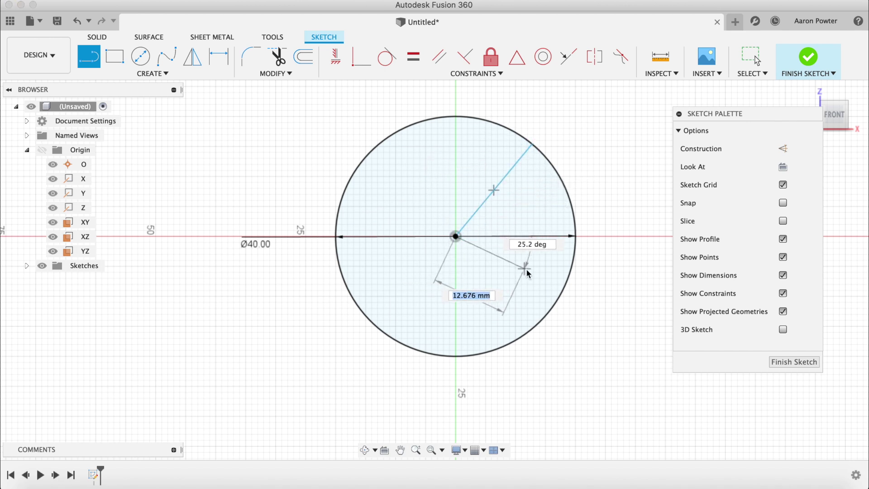
double_click(569, 271)
key(Escape)
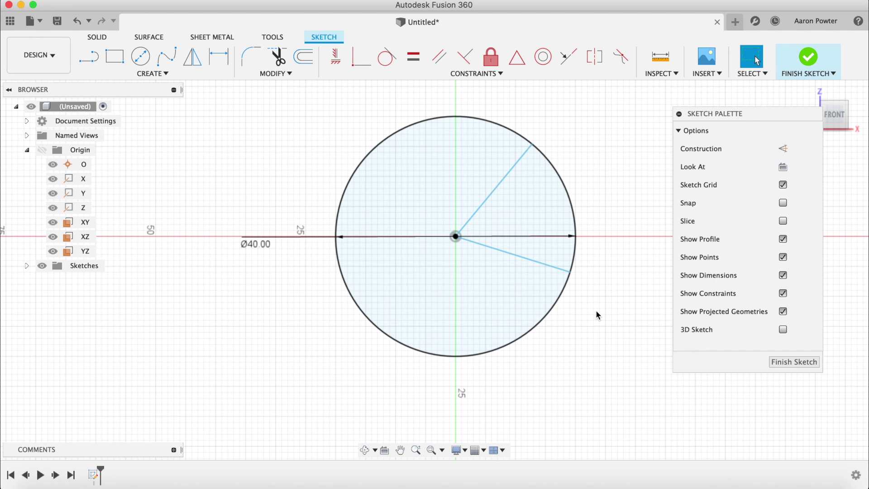
key(d)
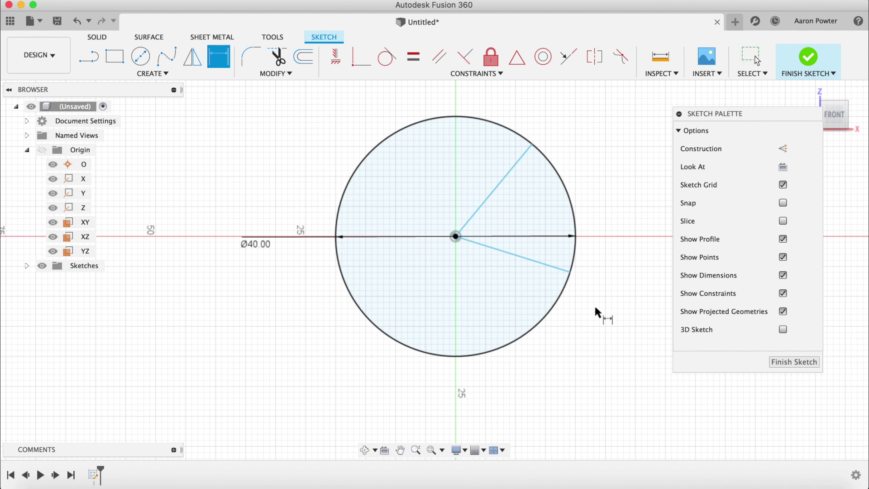
click(519, 259)
click(498, 187)
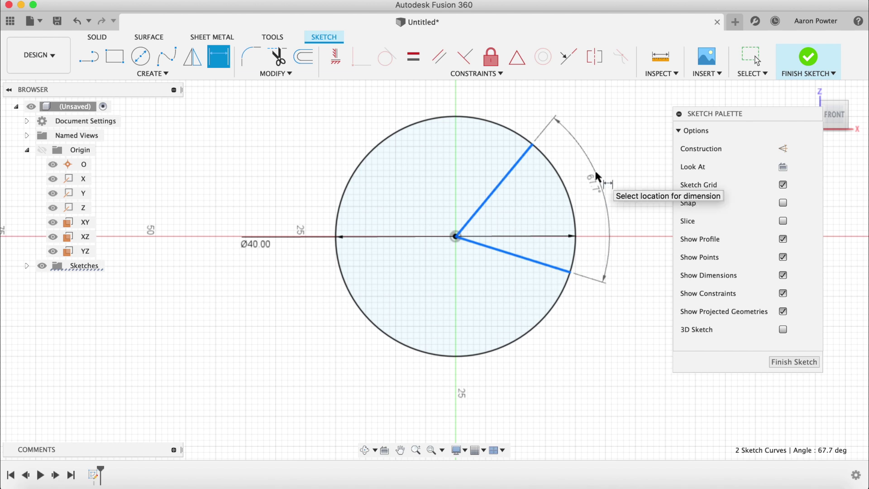
key(Escape)
key(d)
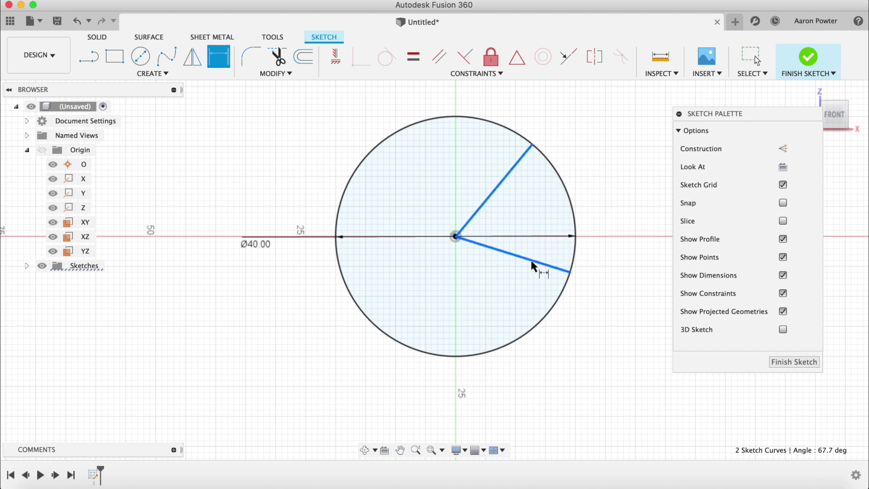
key(Escape)
key(Escape)
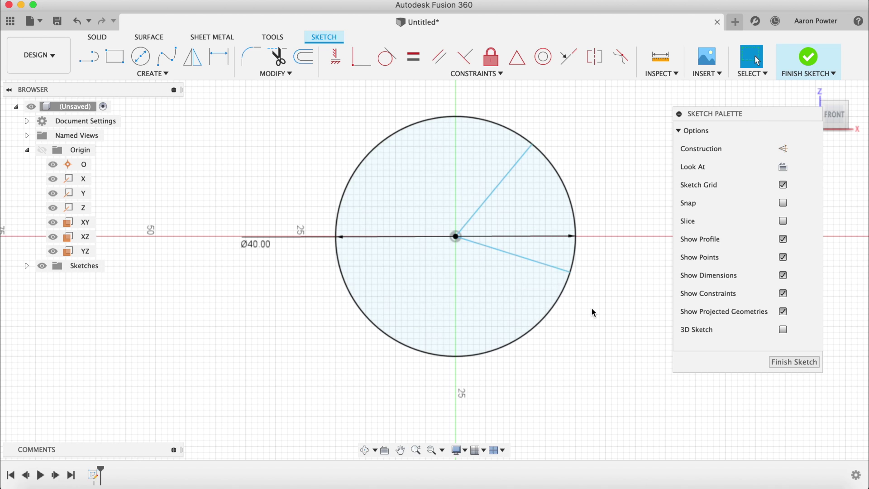
Add an angular sketch dimension between the two mouth lines and set it to 90 degrees.
key(d)
click(524, 259)
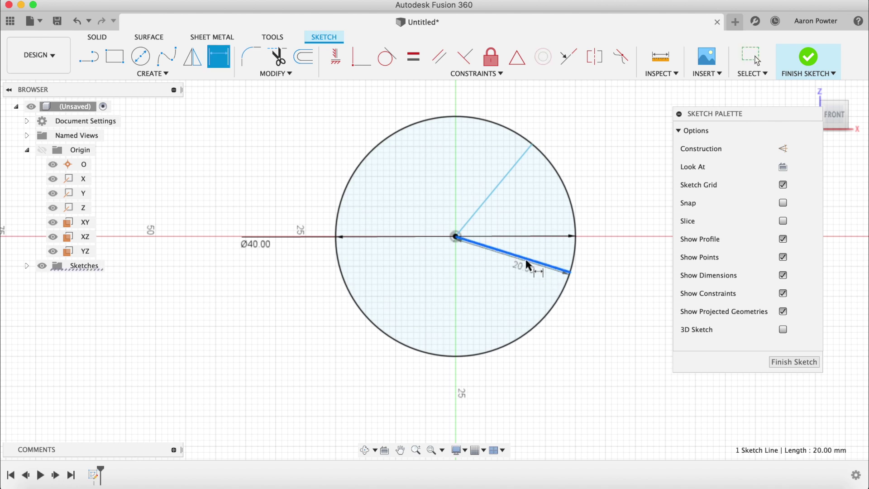
click(500, 186)
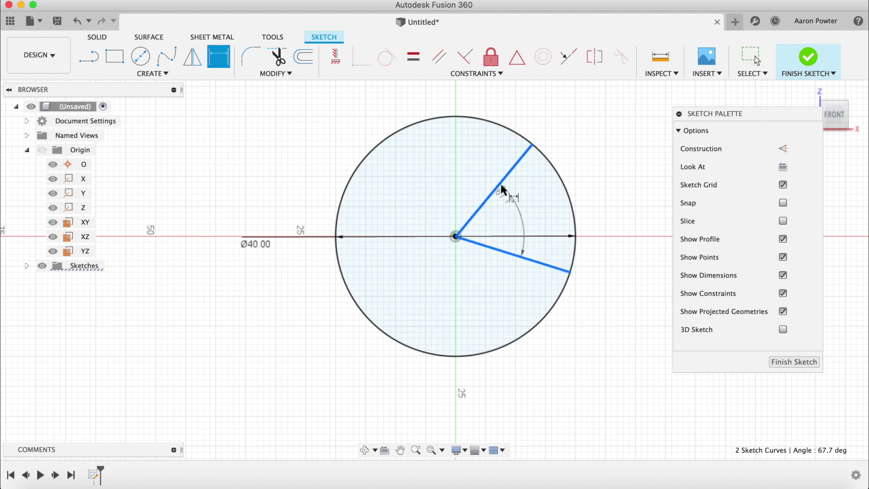
click(599, 174)
text(90)
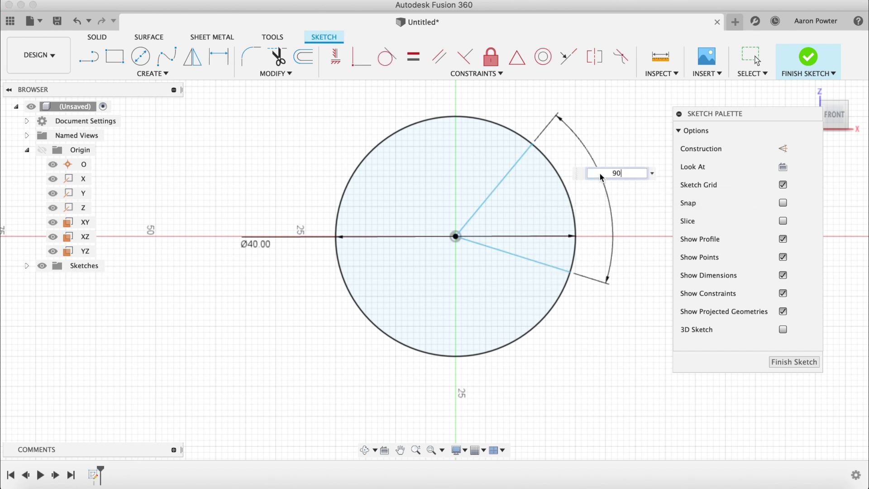
key(Return)
key(Escape)
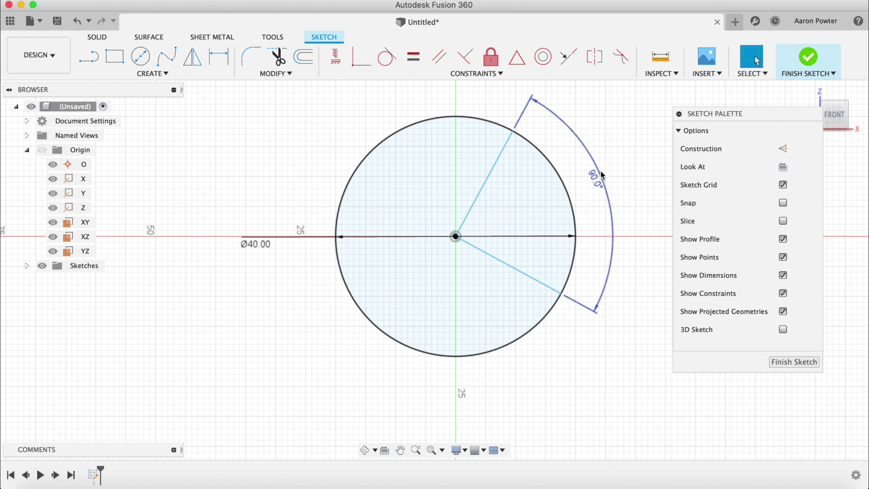
Delete the mouth's angular dimension and move both line endpoints along the circle to narrow the opening.
click(600, 175)
key(Delete)
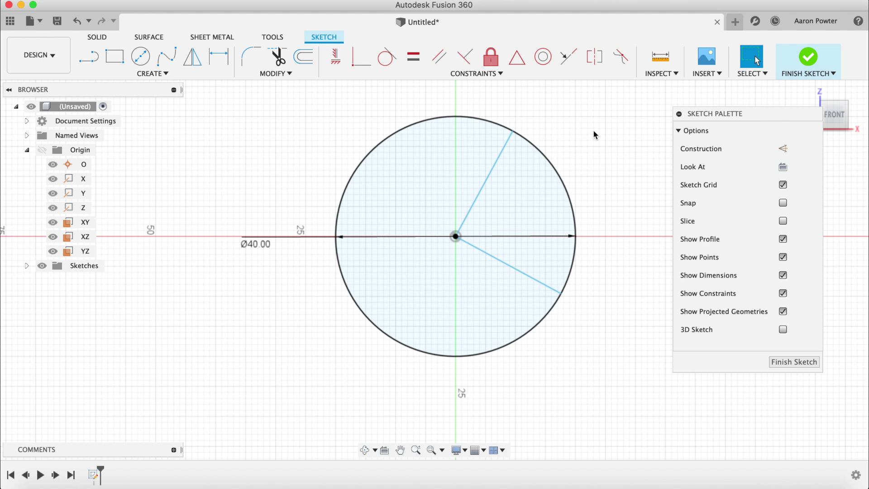
mouse_move(513, 135)
mouse_down()
mouse_move(539, 155)
mouse_move(489, 129)
mouse_move(539, 156)
mouse_move(553, 179)
mouse_move(526, 144)
mouse_up()
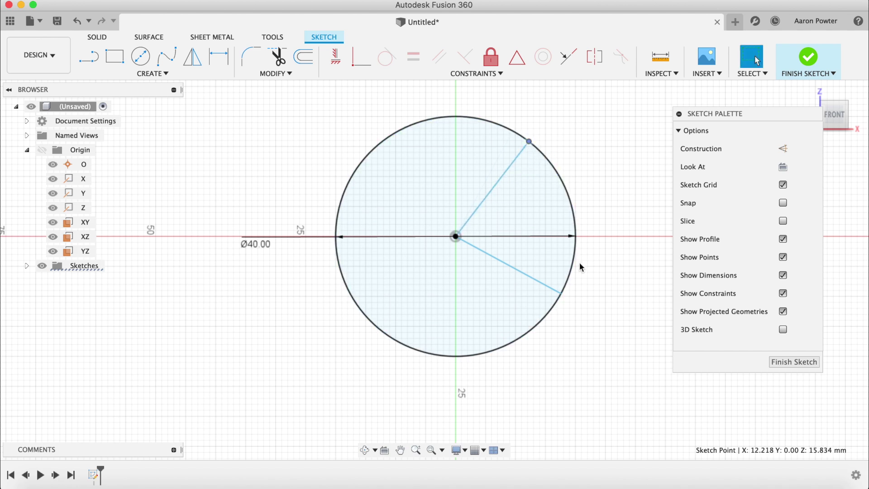
drag(562, 294, 568, 274)
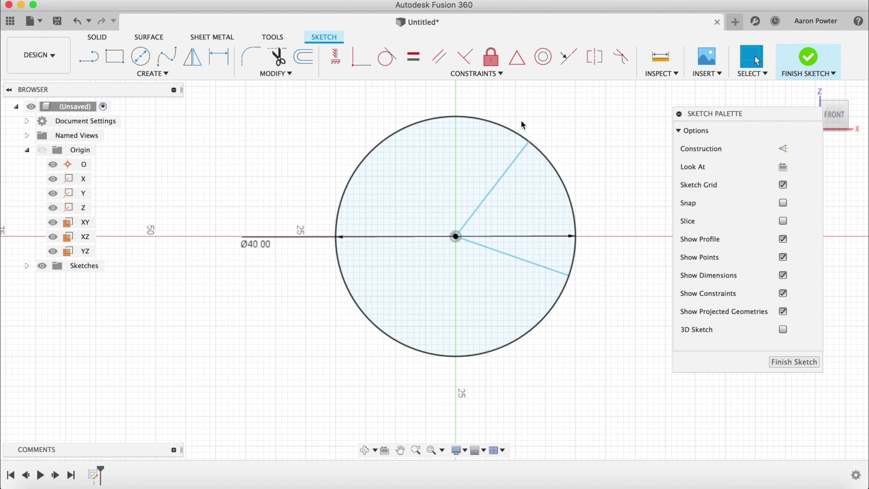
Apply a perpendicular constraint between the upper and lower mouth lines.
click(465, 56)
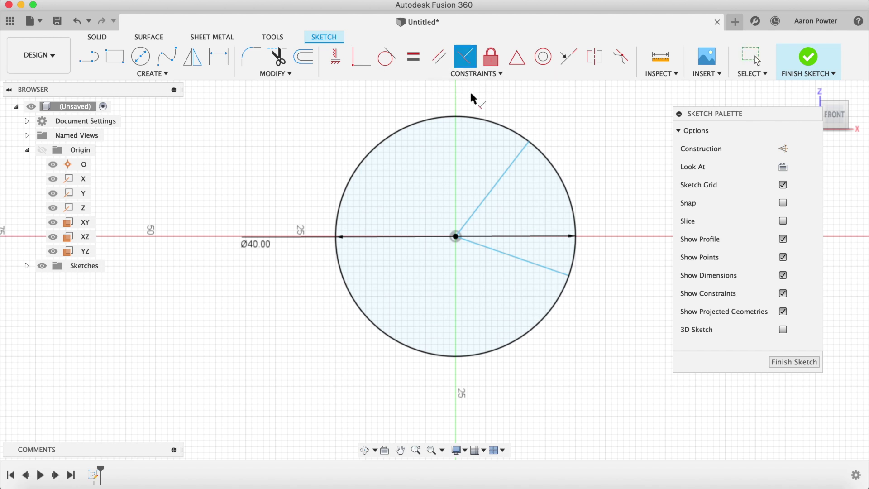
click(503, 185)
click(524, 265)
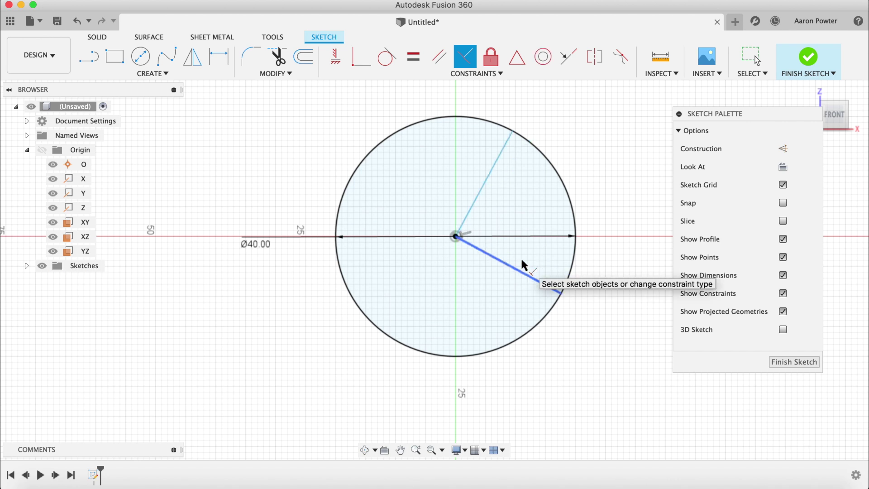
key(Escape)
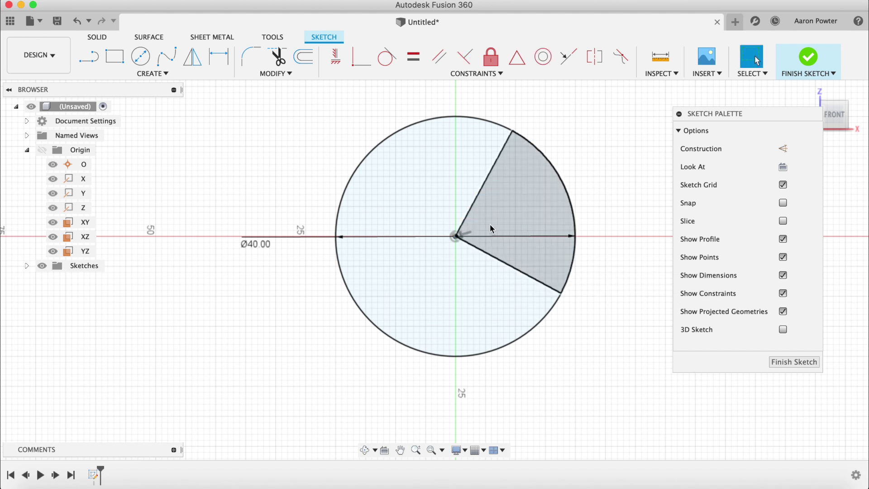
Draw a vertical line from the circle's center straight up to its edge.
scroll(462, 231, up, 5)
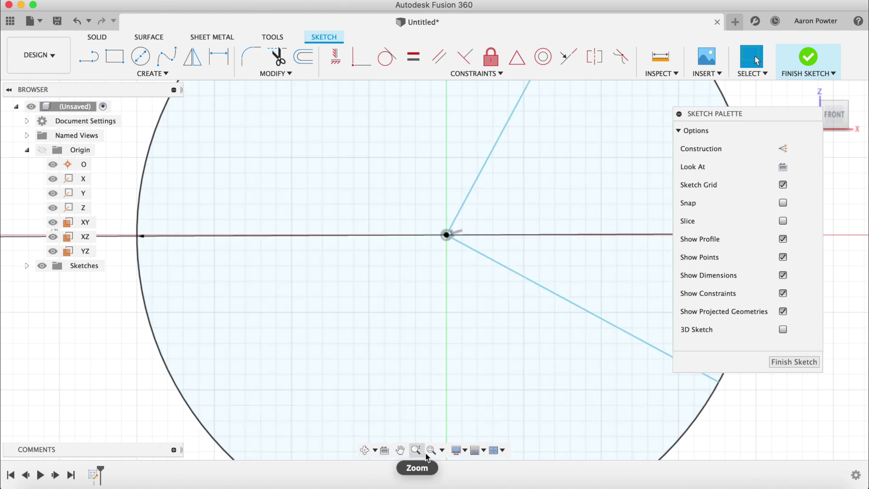
click(431, 450)
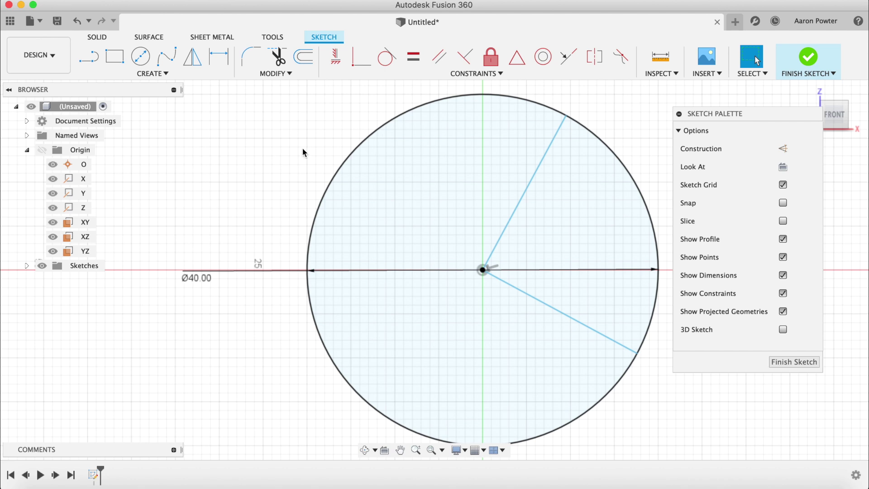
key(l)
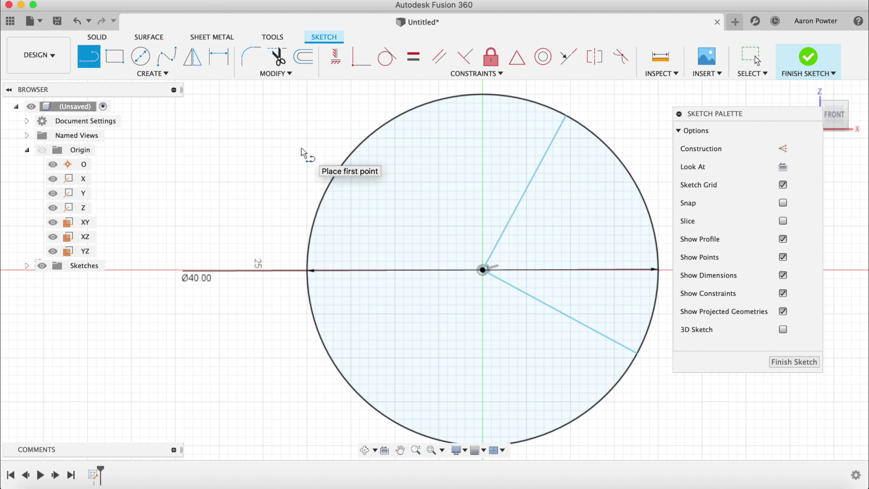
click(483, 270)
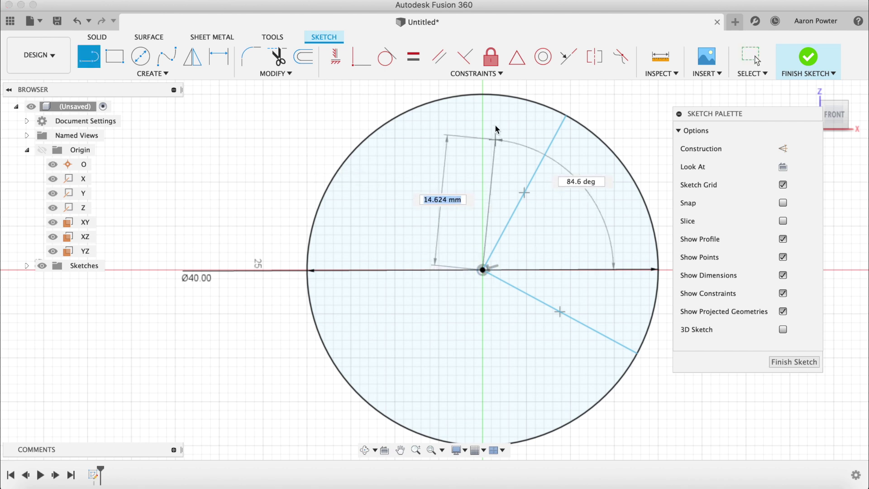
double_click(484, 96)
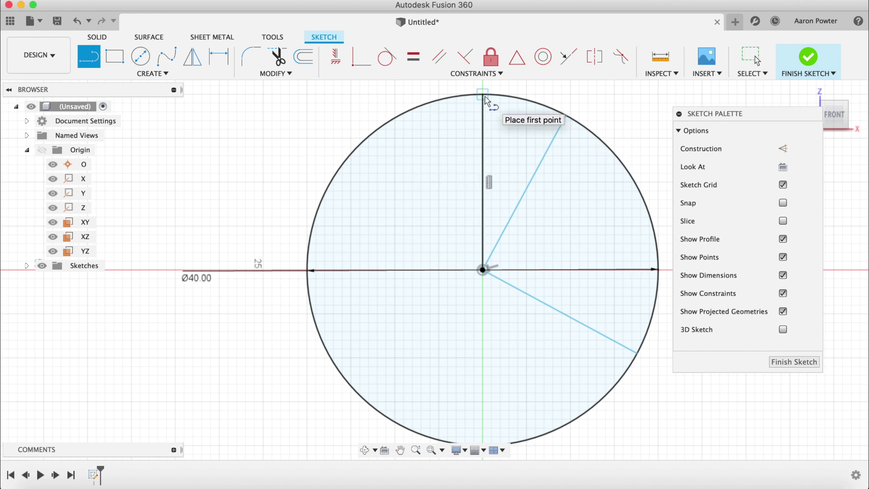
key(Escape)
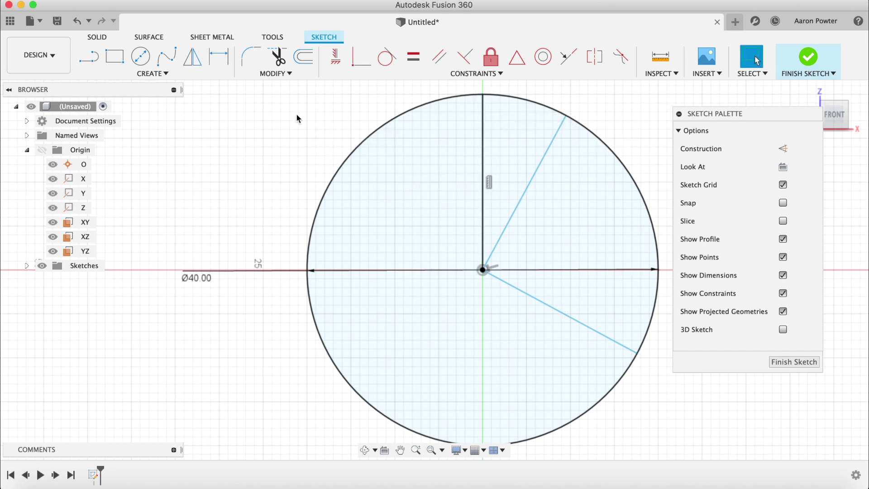
Draw a small circle about 3.8 mm across, centered on the vertical line about 15.9 mm above the large circle's center.
scroll(339, 185, down, 2)
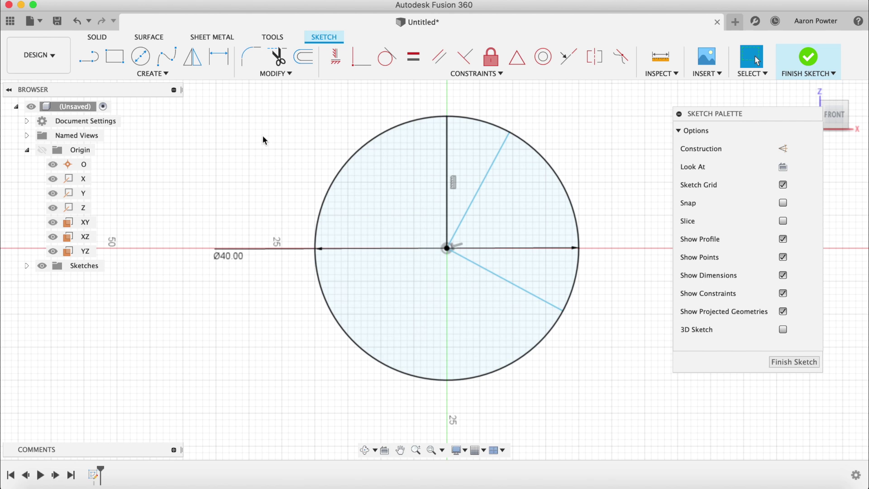
key(c)
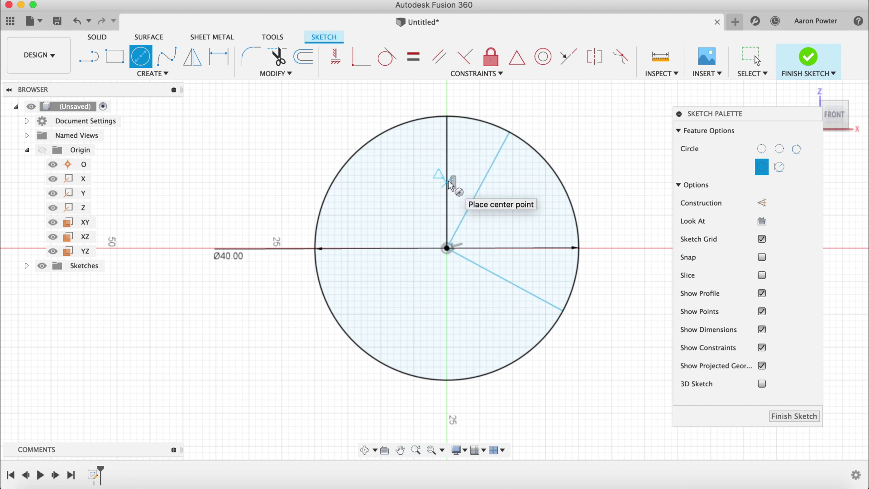
scroll(450, 186, up, 2)
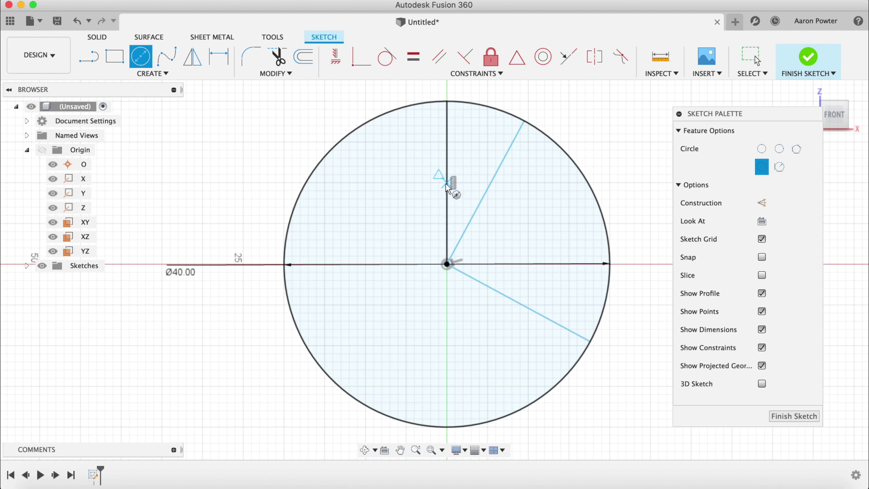
click(447, 134)
click(458, 146)
key(Escape)
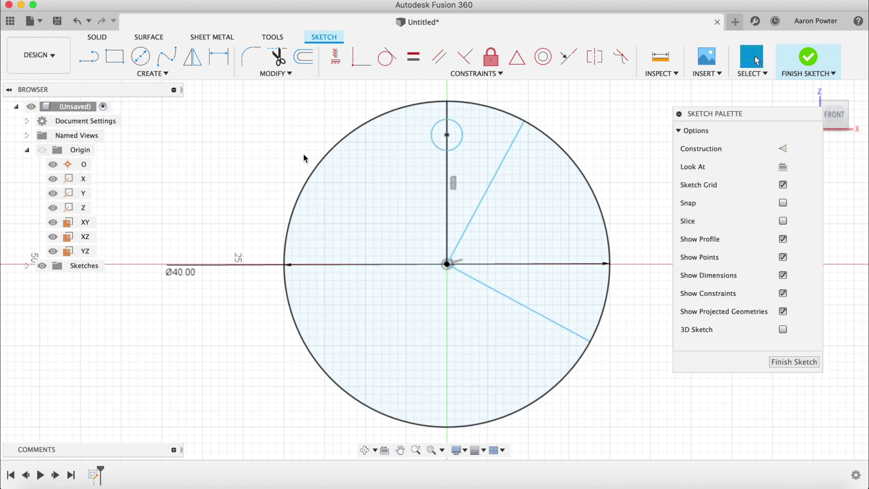
Add a diameter dimension to the small circle and set it to 4 mm.
scroll(285, 154, down, 2)
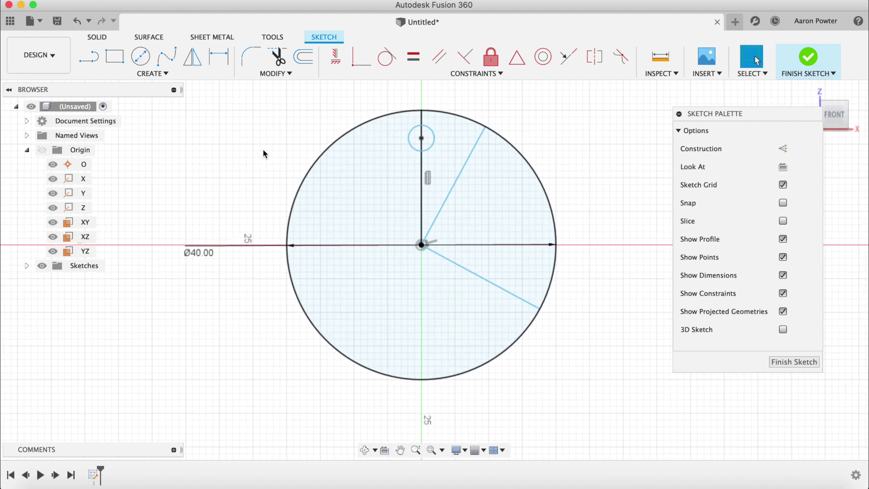
key(d)
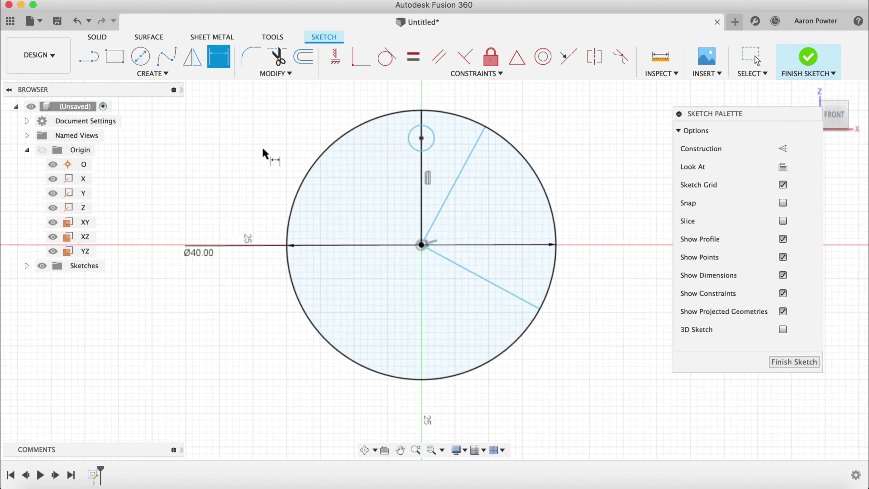
click(413, 151)
click(332, 99)
text(4)
key(Return)
key(Escape)
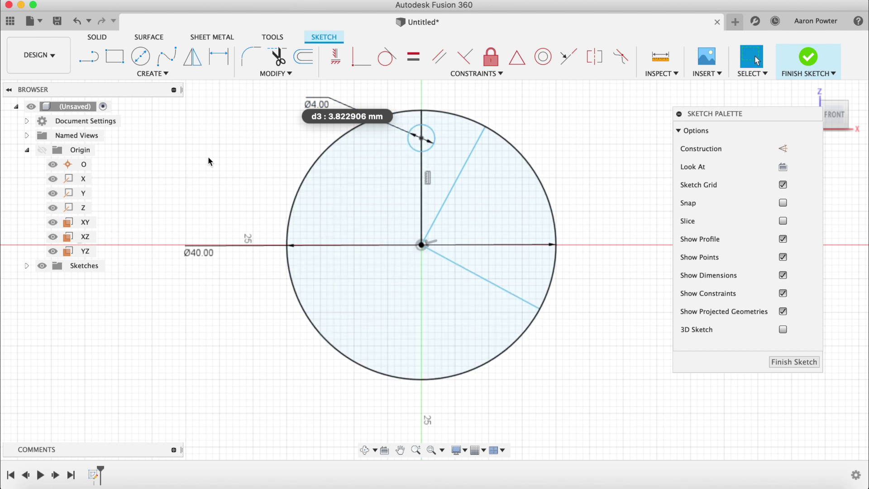
Dimension the vertical distance from the large circle's center to the small circle's center and set it to 12.7 mm.
key(d)
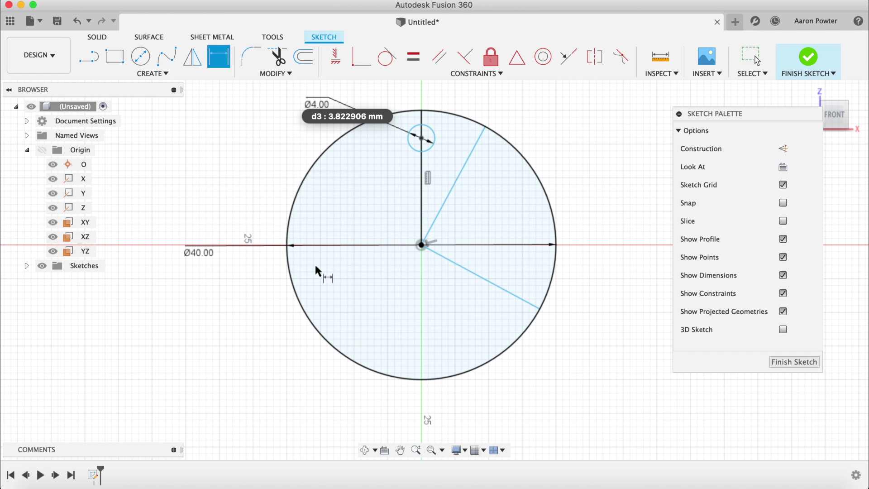
click(421, 245)
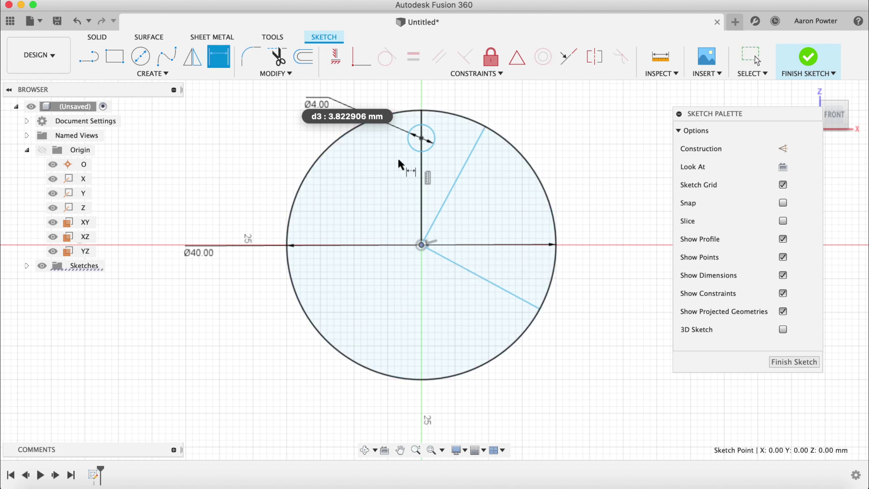
click(422, 139)
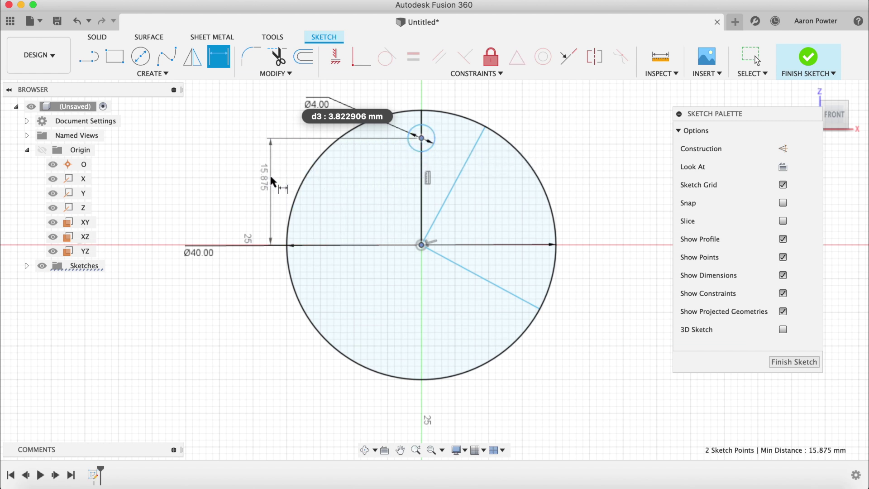
click(270, 175)
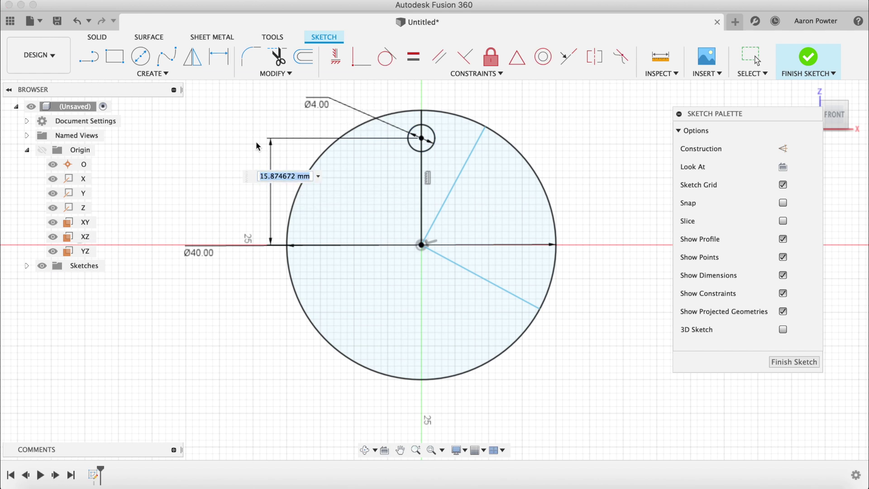
text(12.7)
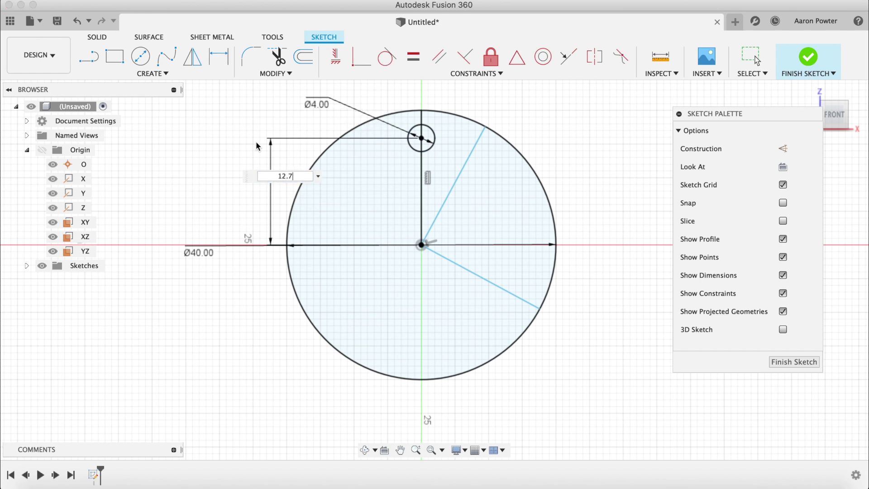
key(Return)
key(Escape)
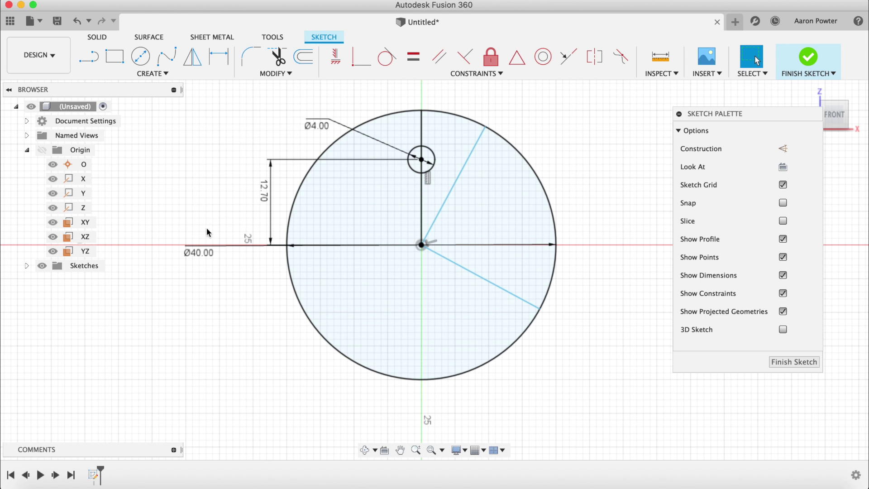
Move the 40 mm diameter label below the horizontal axis and the 4 mm diameter label slightly higher, outside the circle.
drag(203, 250, 230, 305)
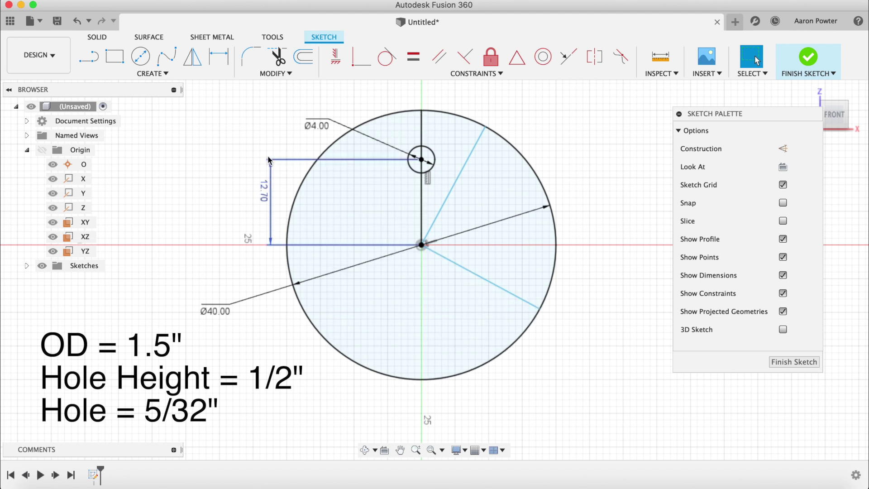
drag(315, 121, 326, 105)
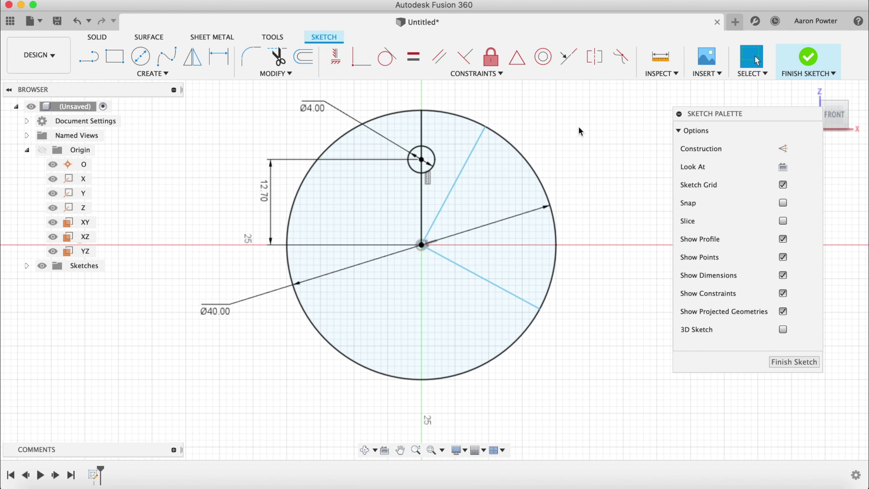
Swing the upper mouth line away from the vertical line and dimension the angle between the two lines to 45 degrees.
mouse_move(484, 128)
mouse_down()
mouse_move(520, 161)
mouse_move(461, 127)
mouse_move(510, 155)
mouse_move(508, 149)
mouse_up()
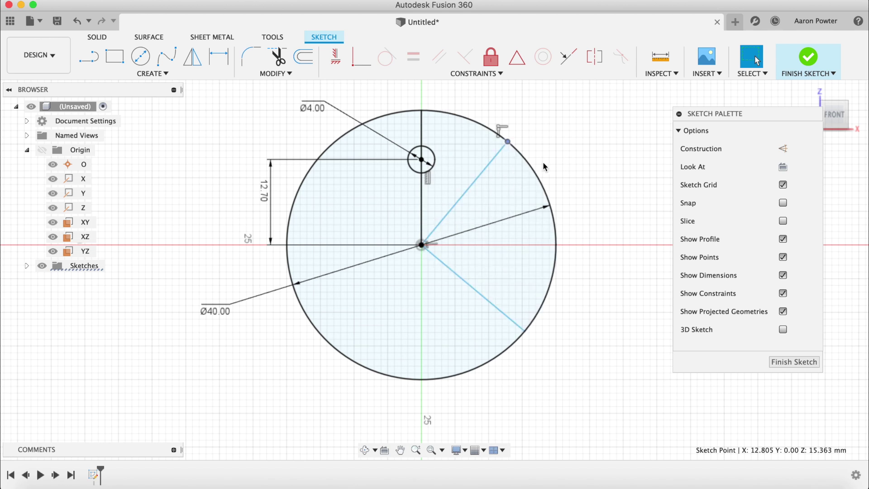
key(d)
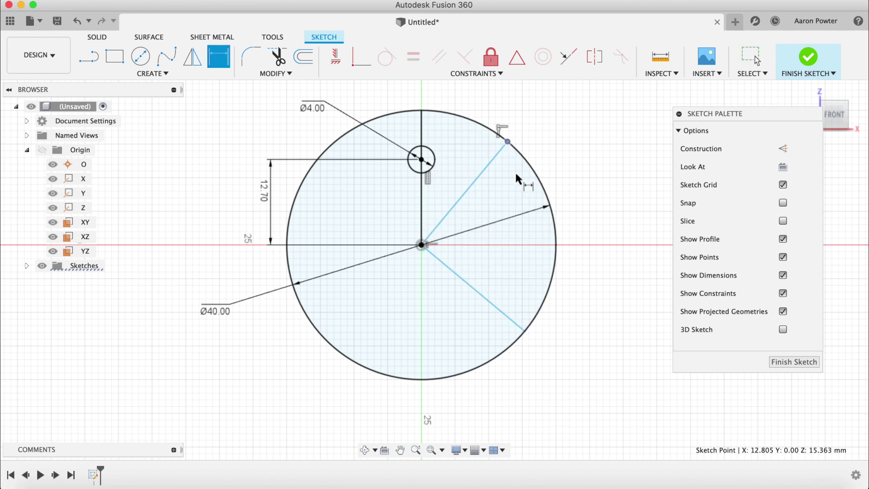
click(422, 133)
click(490, 162)
click(499, 96)
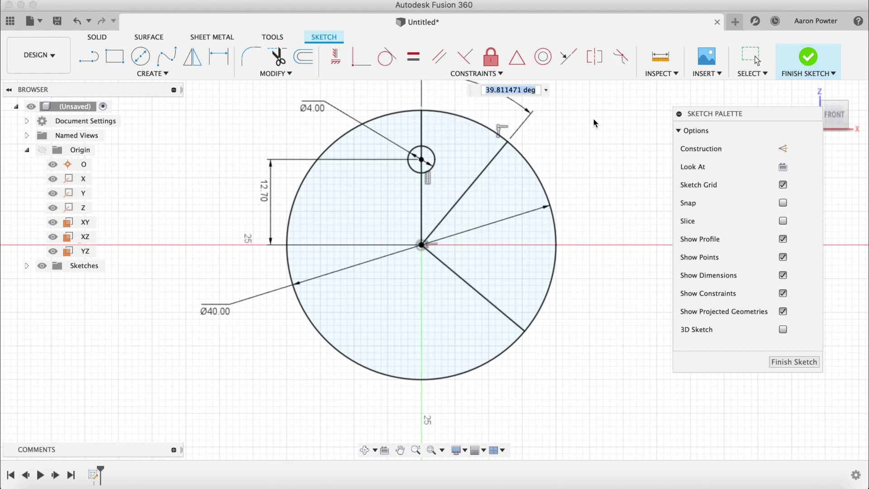
text(45)
key(Return)
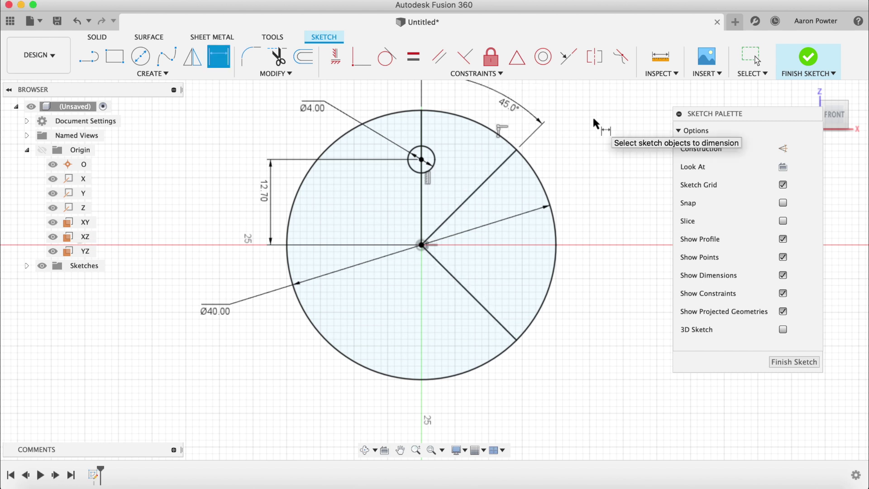
click(432, 449)
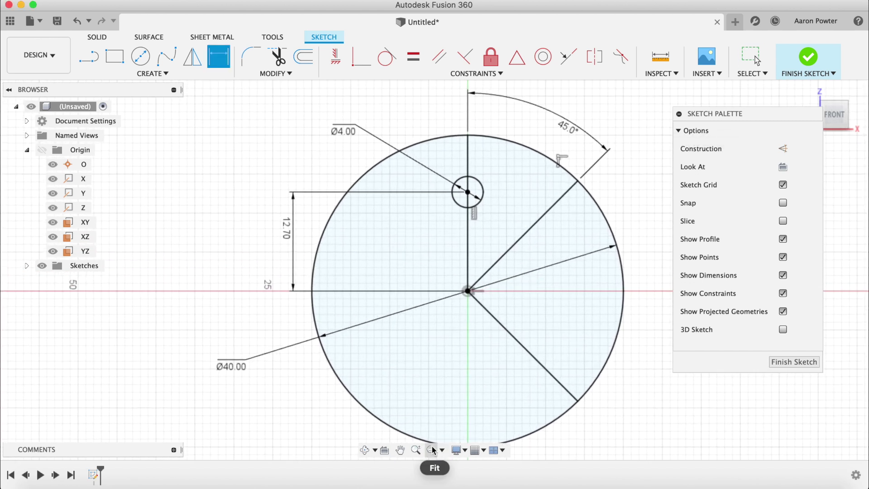
key(Escape)
scroll(449, 354, up, 2)
scroll(417, 351, down, 3)
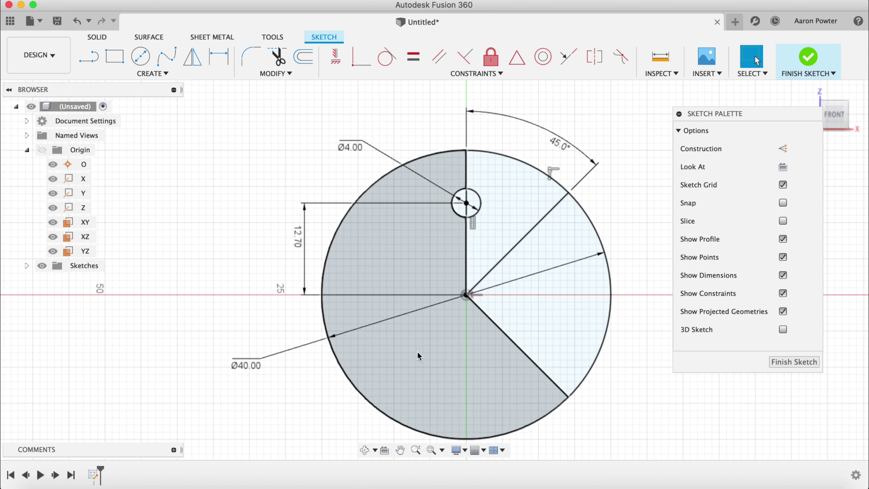
scroll(304, 149, down, 2)
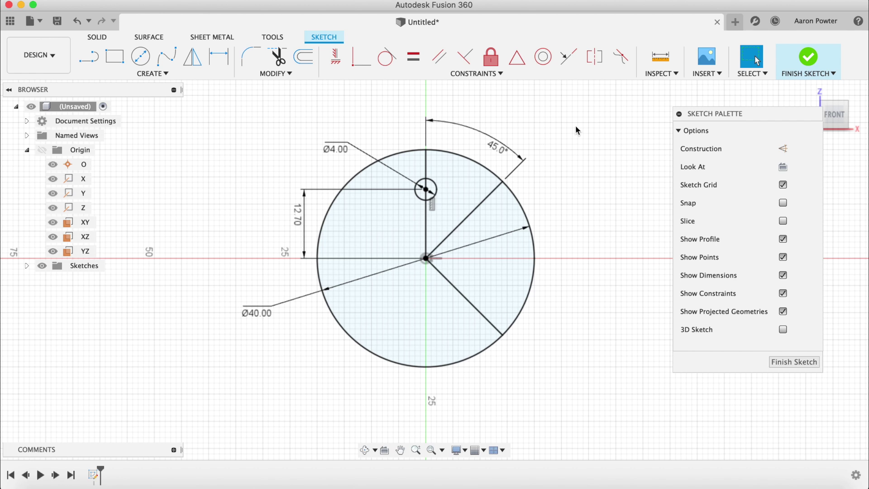
Convert the vertical line through the small circle to construction geometry and finish the sketch.
key(x)
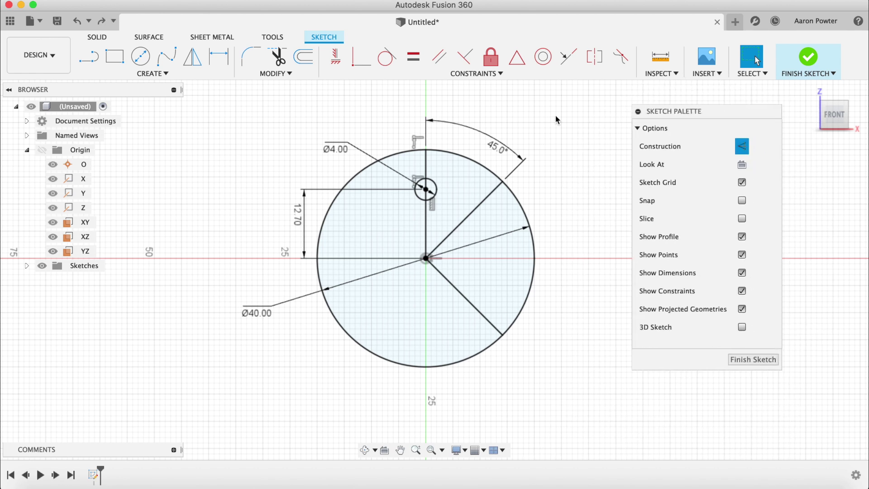
click(426, 171)
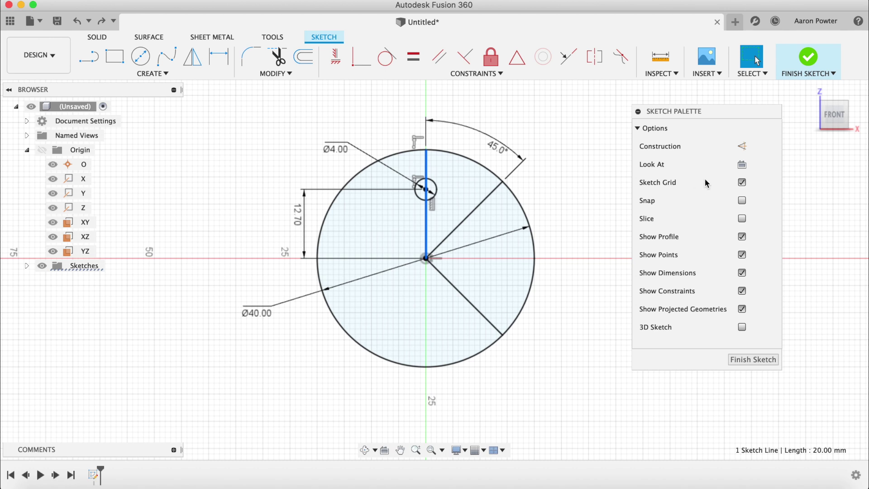
click(742, 146)
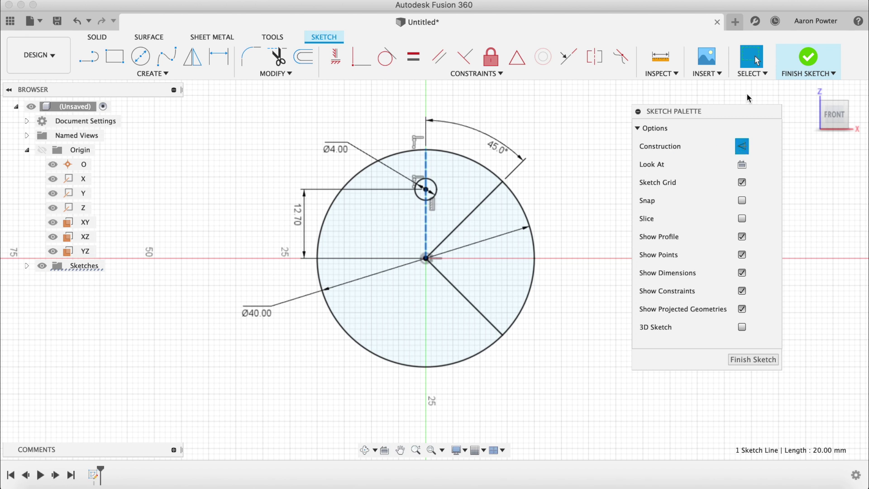
click(799, 59)
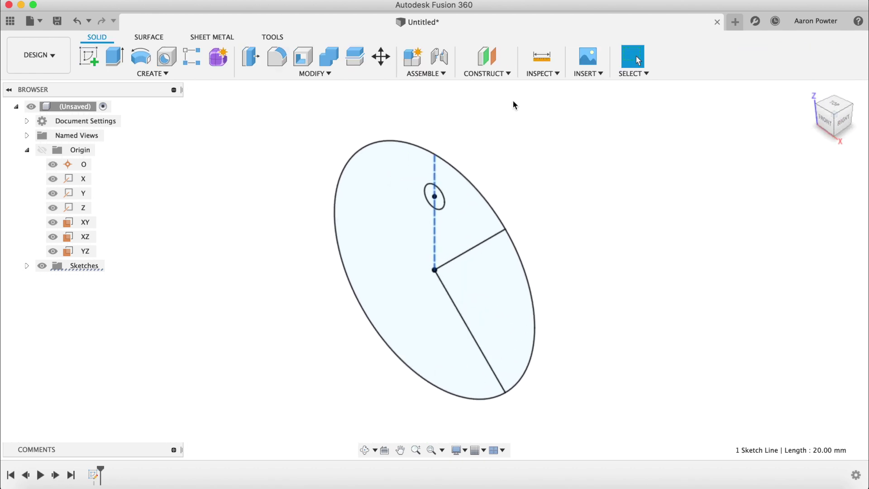
Extrude the Pac-Man profile 3 mm as a new body, leaving out the mouth wedge and the eye circle.
click(149, 76)
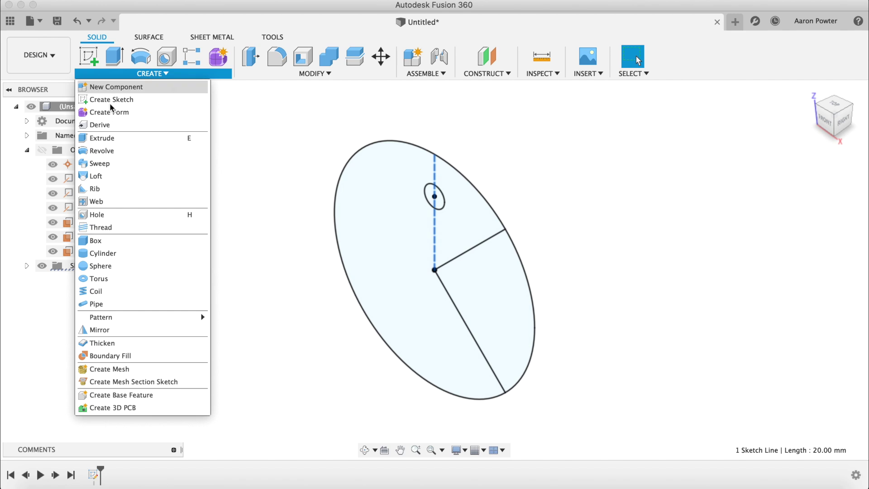
click(105, 145)
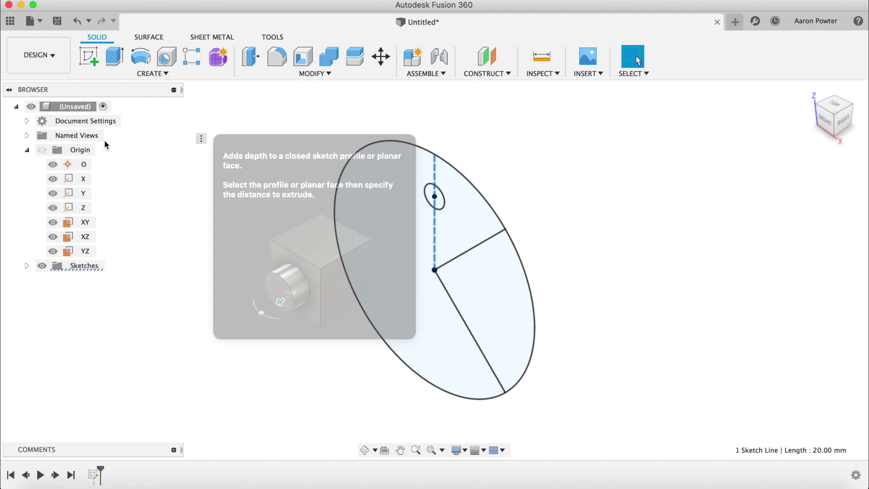
click(353, 216)
drag(409, 244, 424, 241)
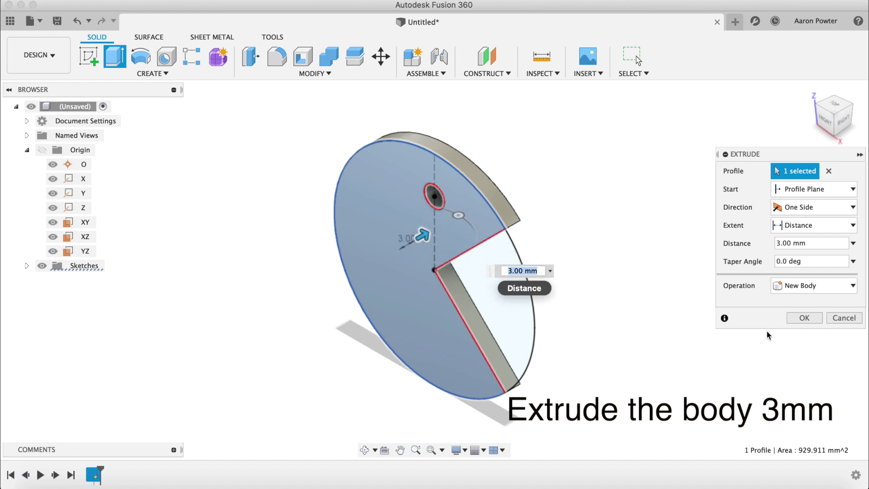
click(798, 318)
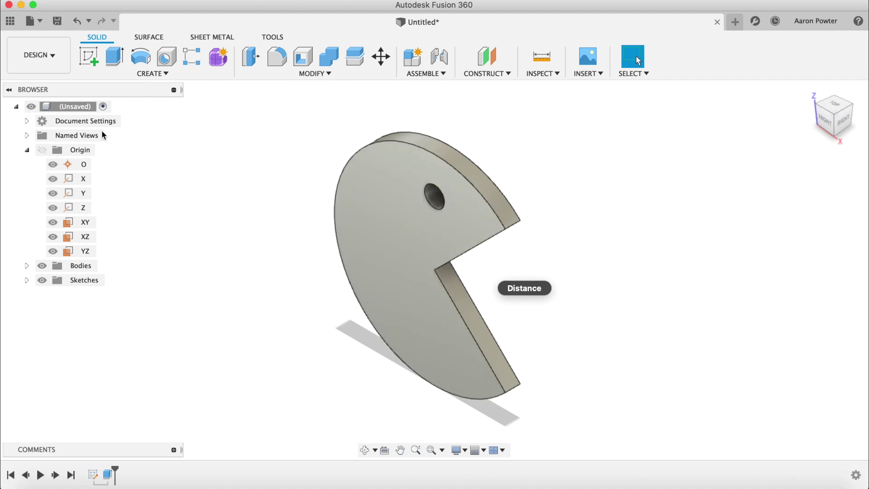
Search the appearance library for "plastic yellow" and apply Plastic - Glossy (Yellow) to the body.
right_click(79, 108)
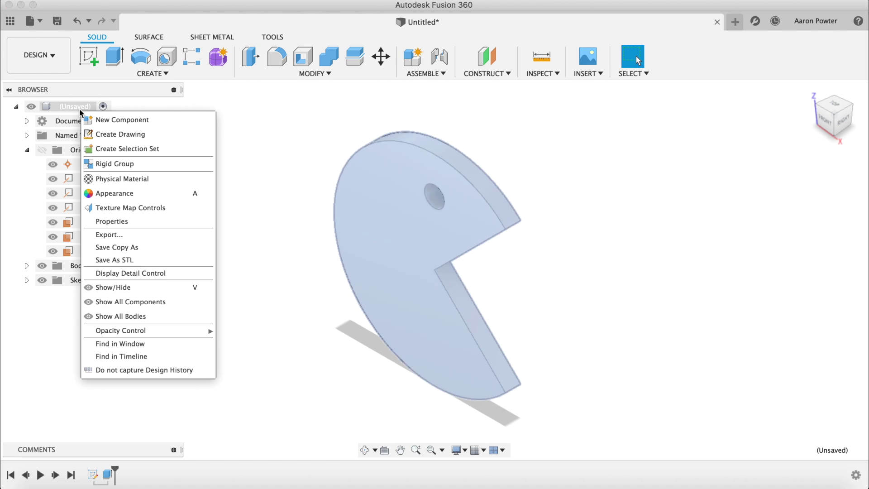
click(108, 193)
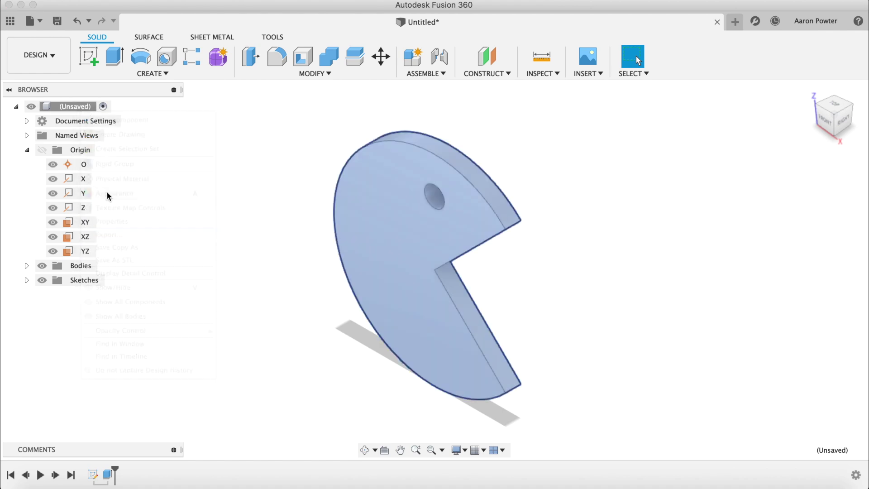
click(623, 276)
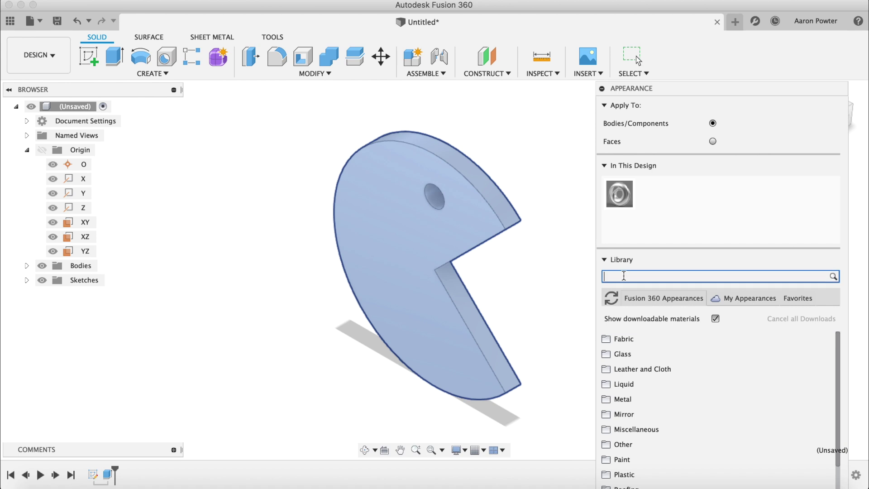
text(pla)
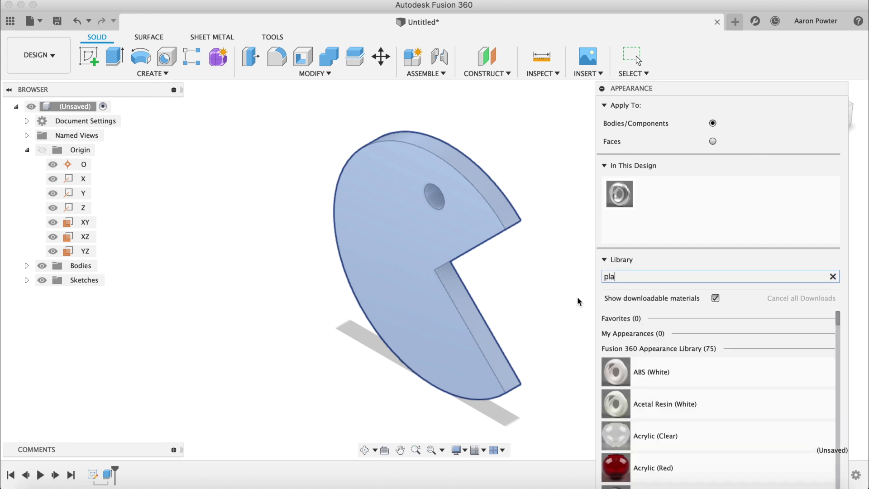
text(stic yellow)
key(Return)
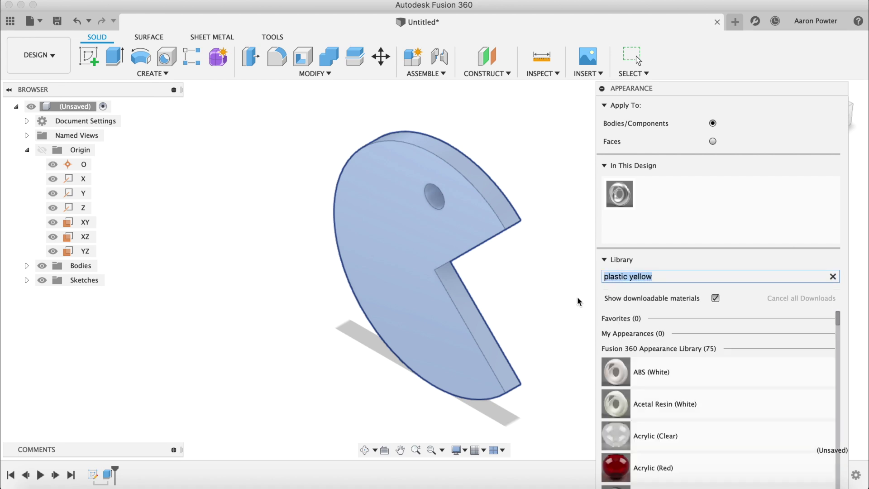
drag(602, 371, 404, 244)
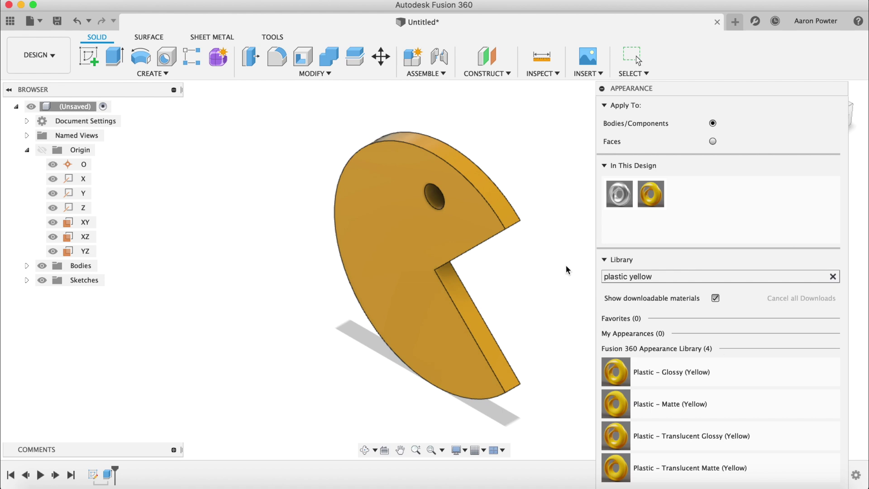
key(Escape)
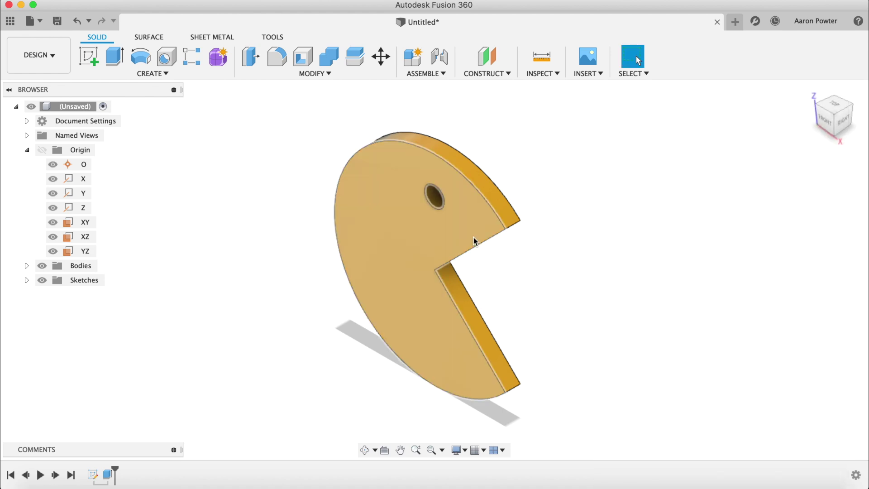
Save the design in Default Project under the name Pacman Keychain and close the project data view.
click(10, 21)
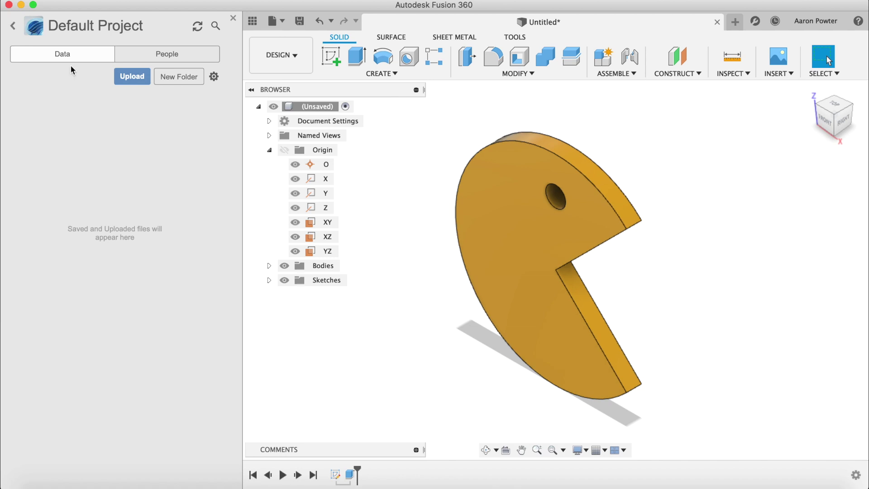
click(298, 21)
text(Pacman Keychain)
key(Return)
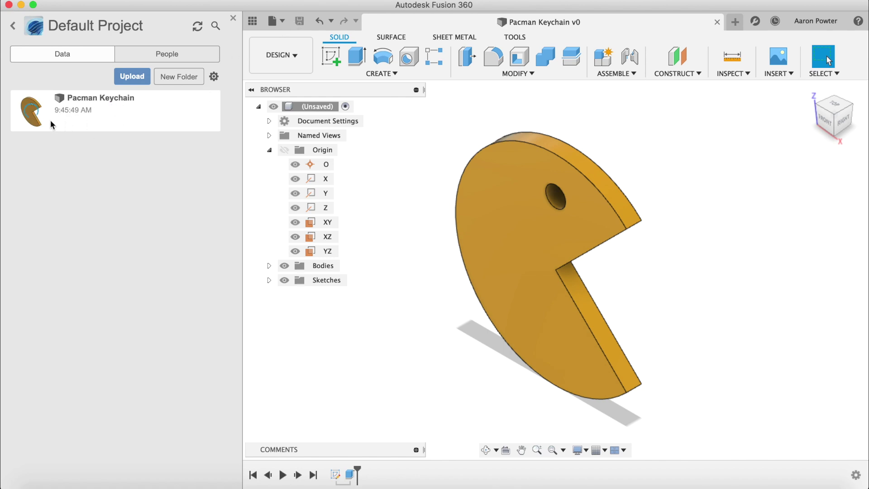
click(247, 20)
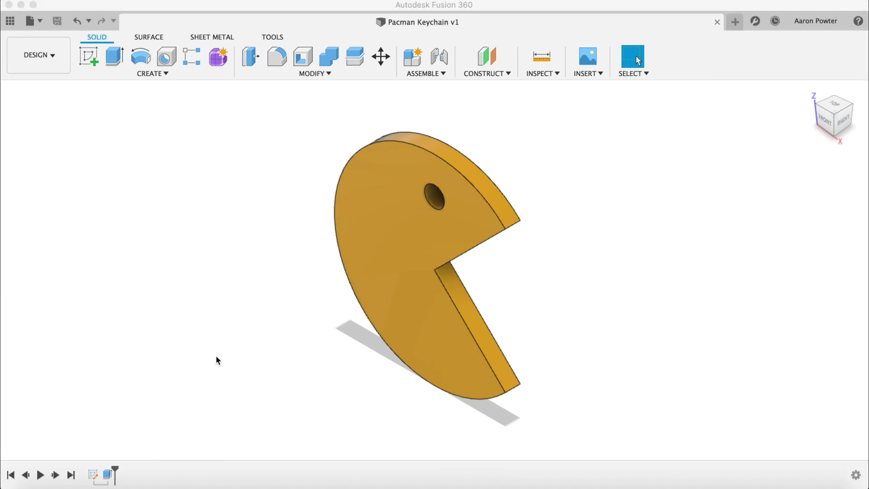
Switch to Chrome, search Google Images for "Pacman" and open the Simple Wikipedia picture of the yellow Pac-Man.
click(187, 482)
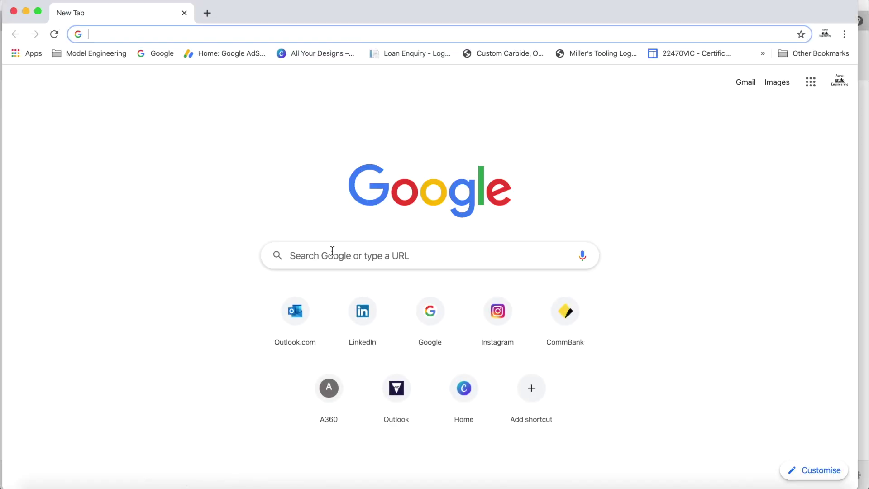
click(332, 250)
text(Pacman)
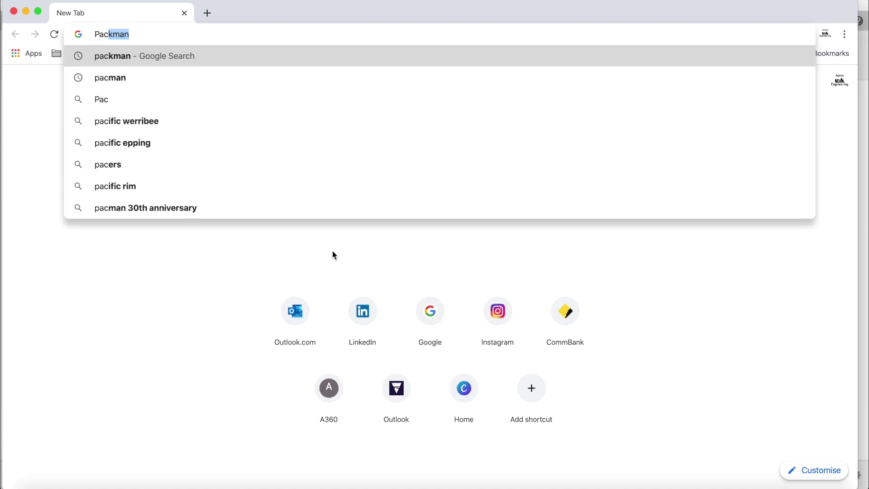
key(Return)
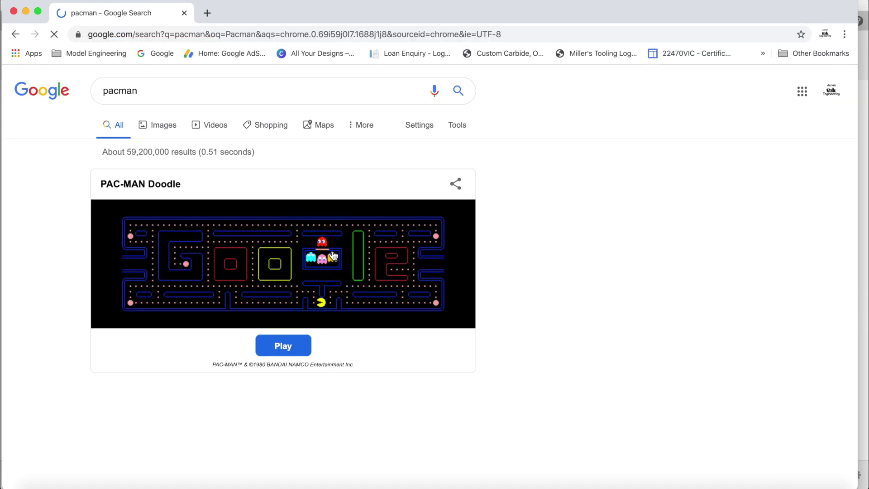
click(169, 126)
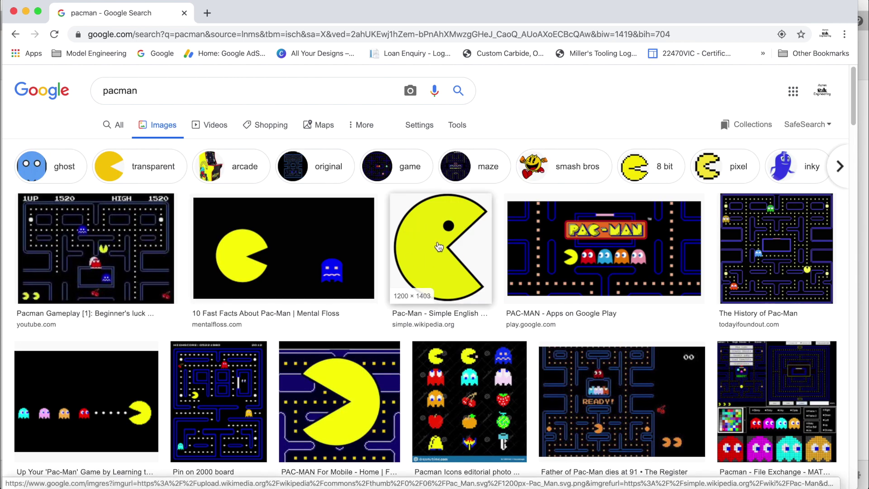
click(439, 246)
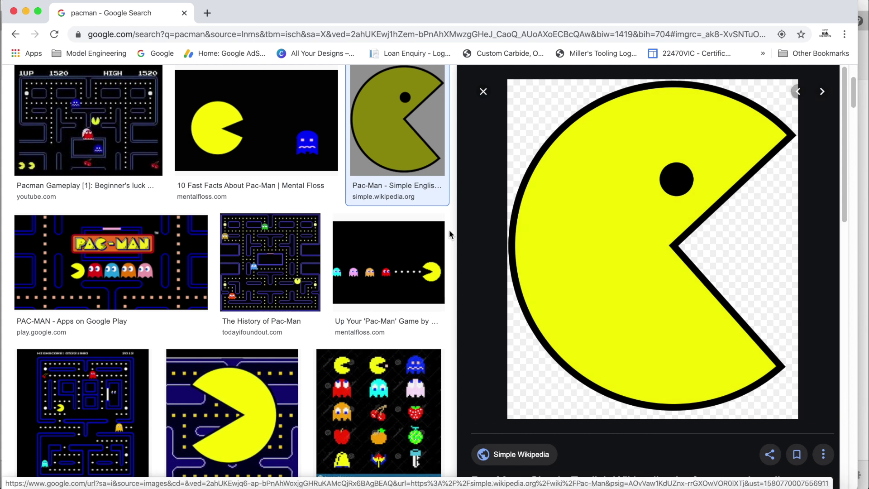
Try to save the enlarged Pac-Man picture to the iCloud Desktop as Packman.png.
right_click(593, 194)
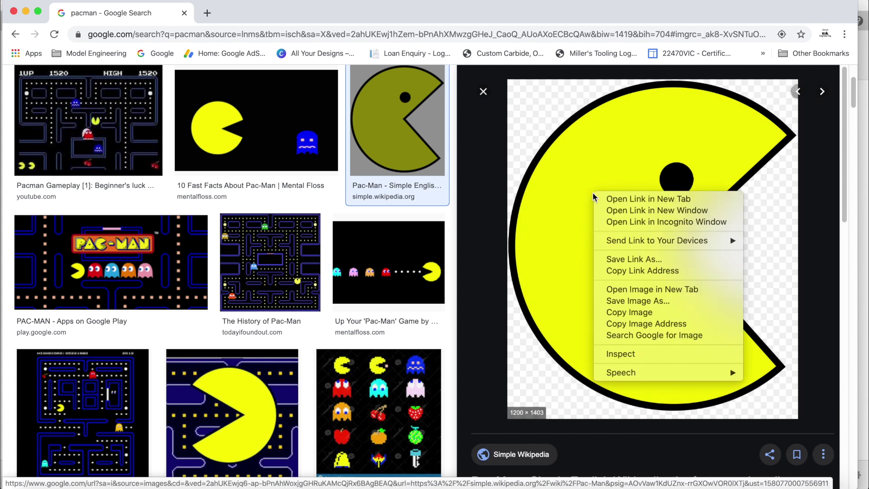
click(604, 301)
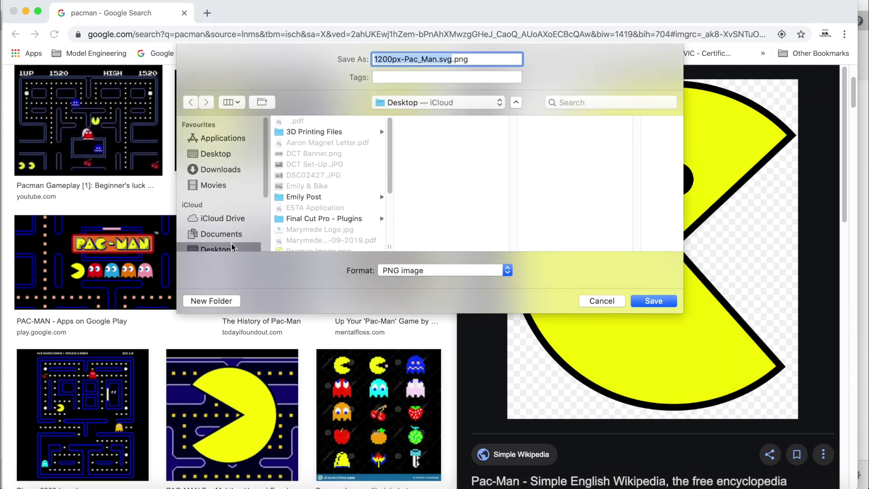
scroll(230, 242, down, 2)
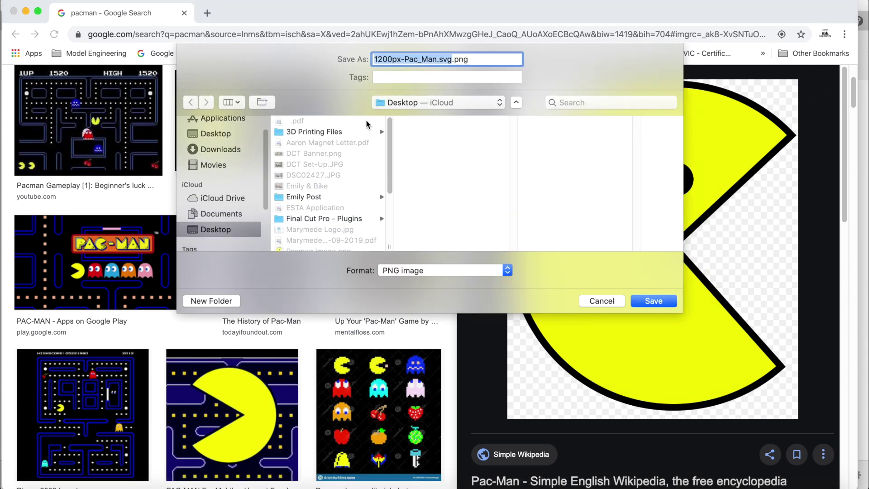
text(Packman)
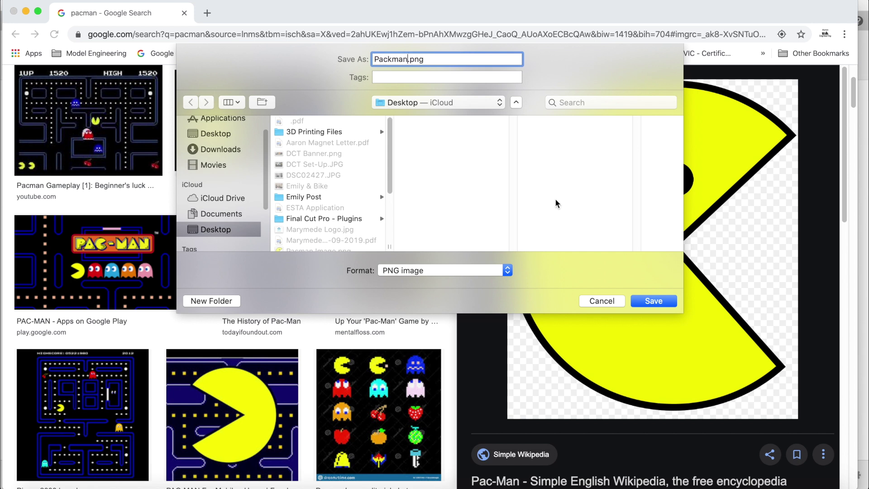
click(606, 301)
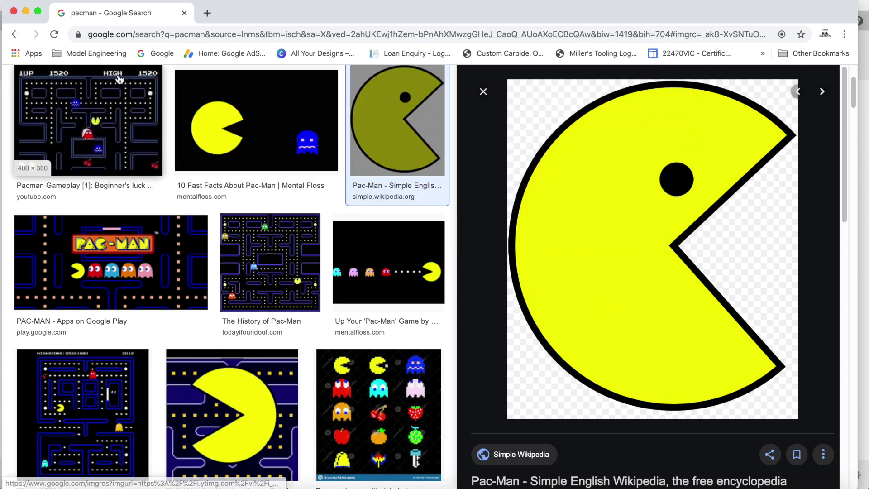
Return from Chrome to Fusion 360 and start a new blank design alongside the Pacman Keychain design.
click(26, 11)
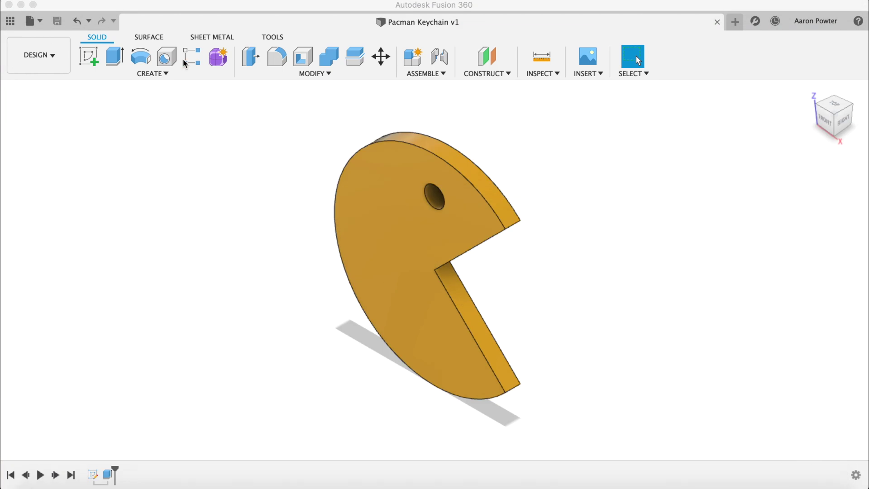
click(519, 122)
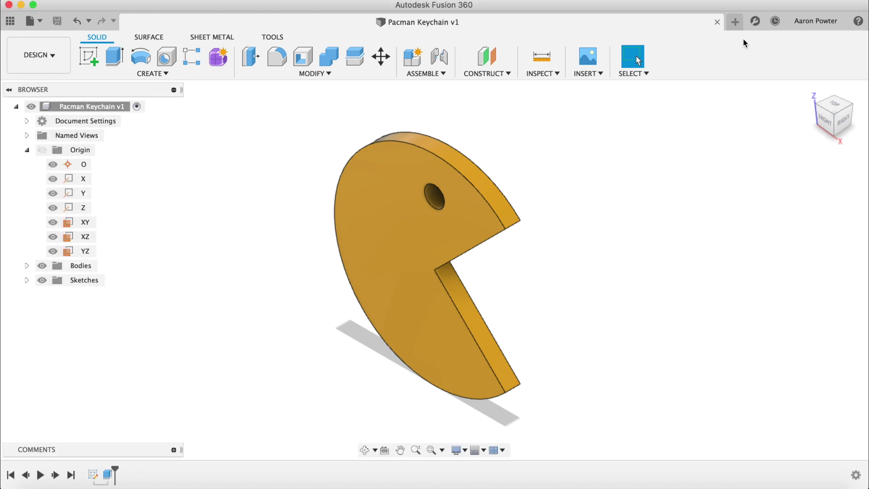
click(735, 24)
click(734, 24)
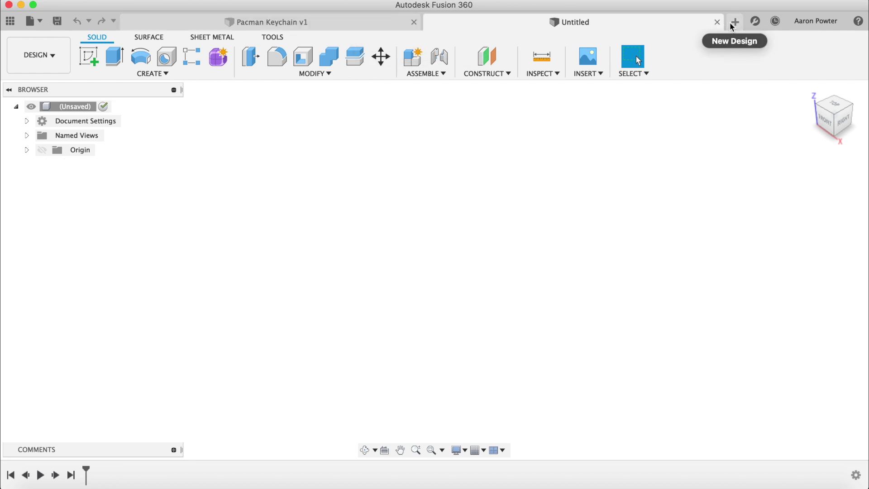
click(369, 27)
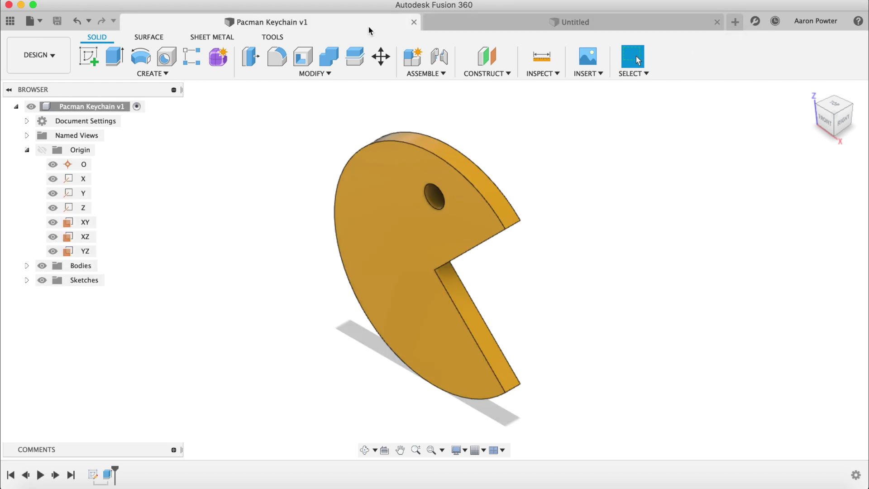
click(507, 21)
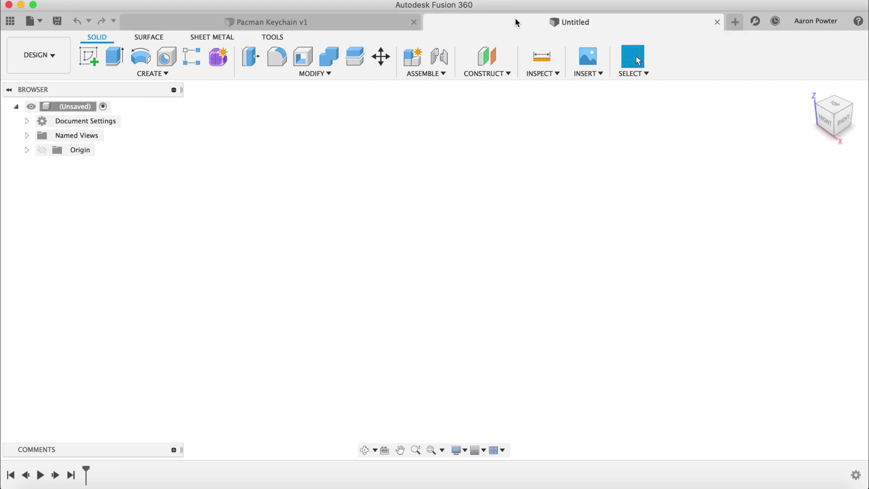
Save the blank design in Default Project under the name Pacman Keychain Traced.
click(60, 22)
click(311, 162)
text(Pacman Keychain Traced)
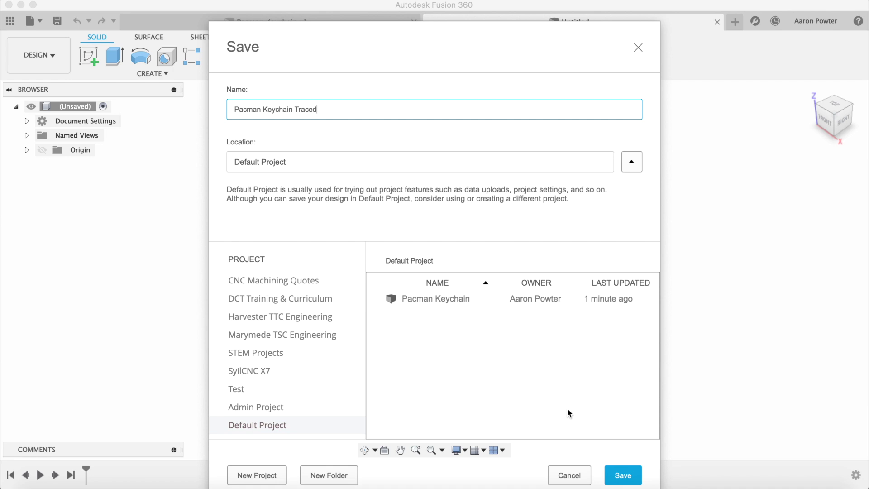
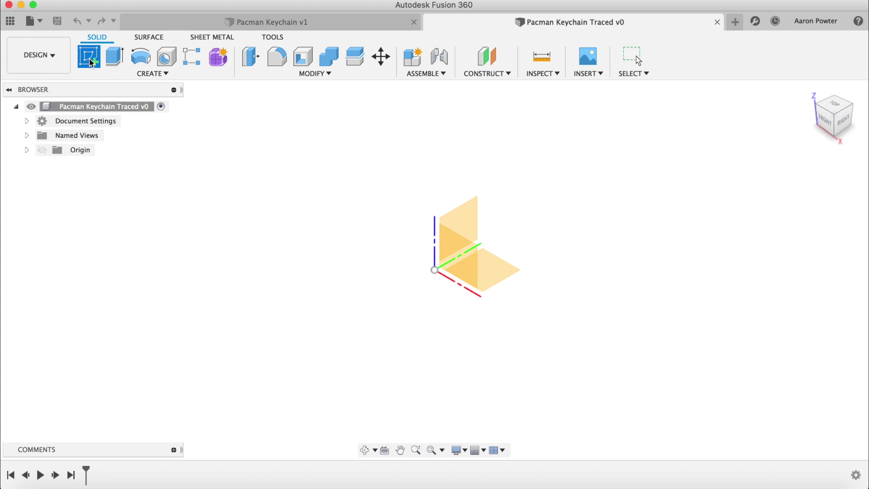
Start a new sketch on the XY origin plane.
click(26, 150)
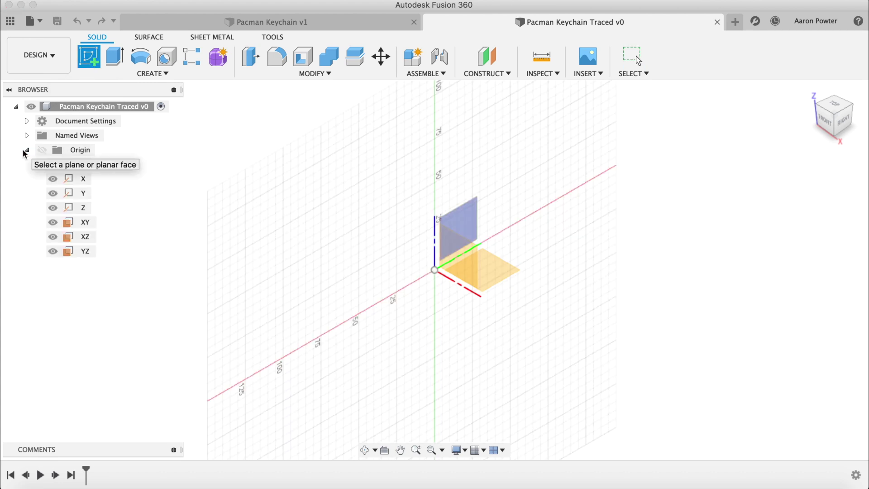
click(78, 223)
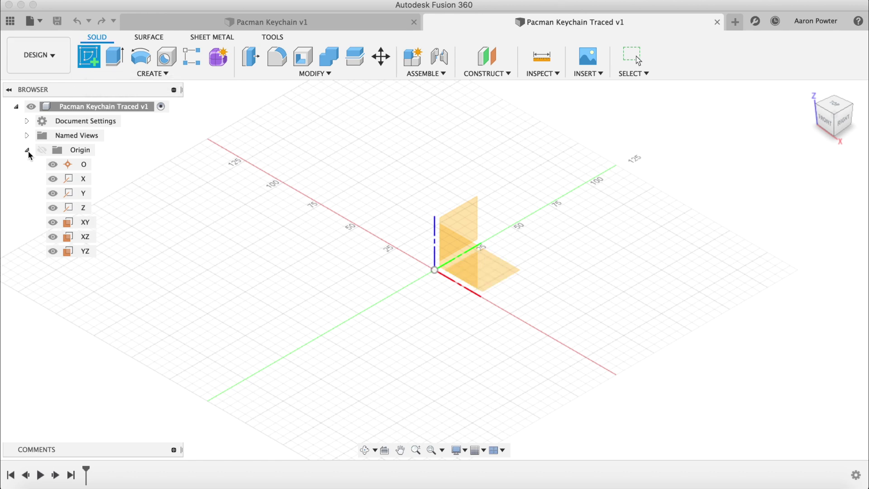
click(78, 223)
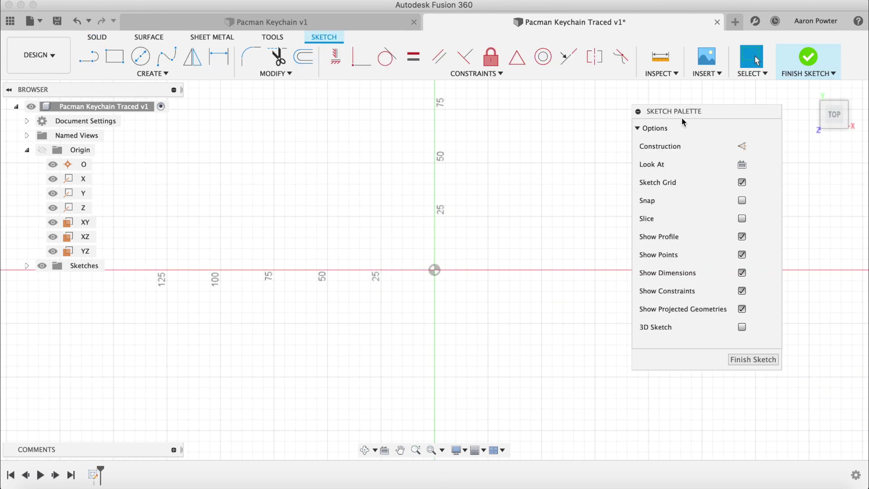
Insert Pacman Image.png from the iCloud Desktop as a canvas on the XY plane.
drag(682, 121, 728, 120)
click(705, 74)
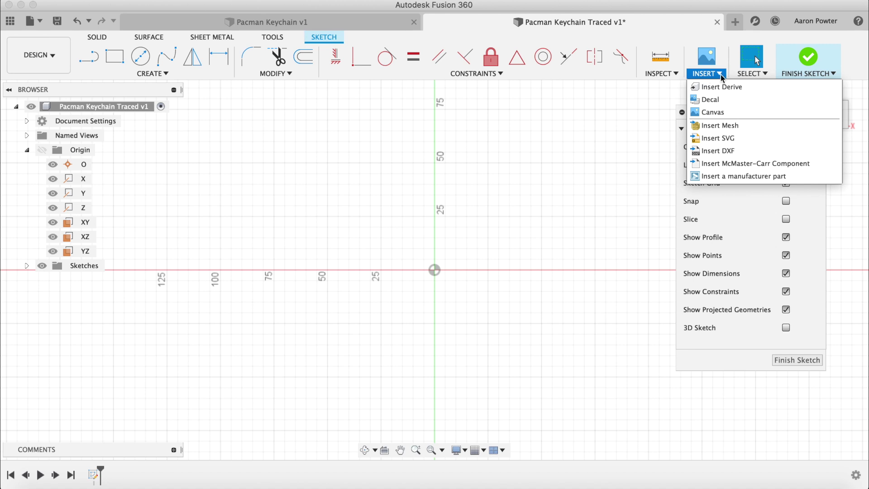
click(720, 112)
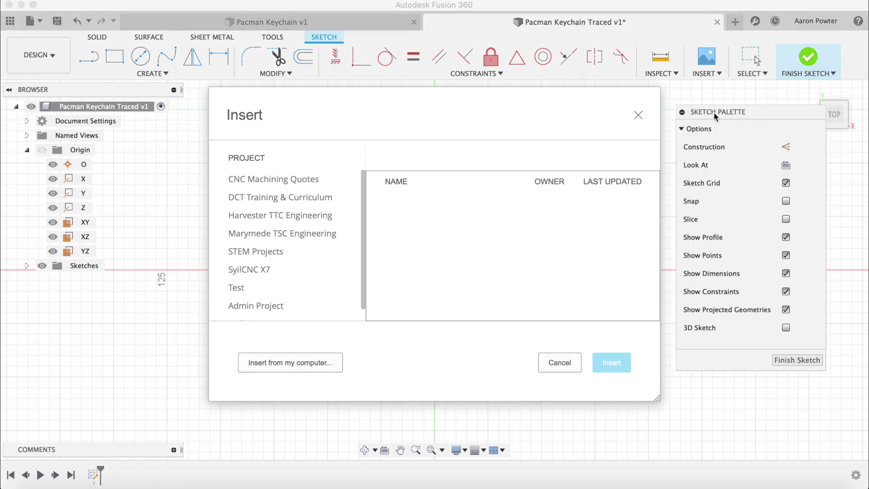
click(304, 367)
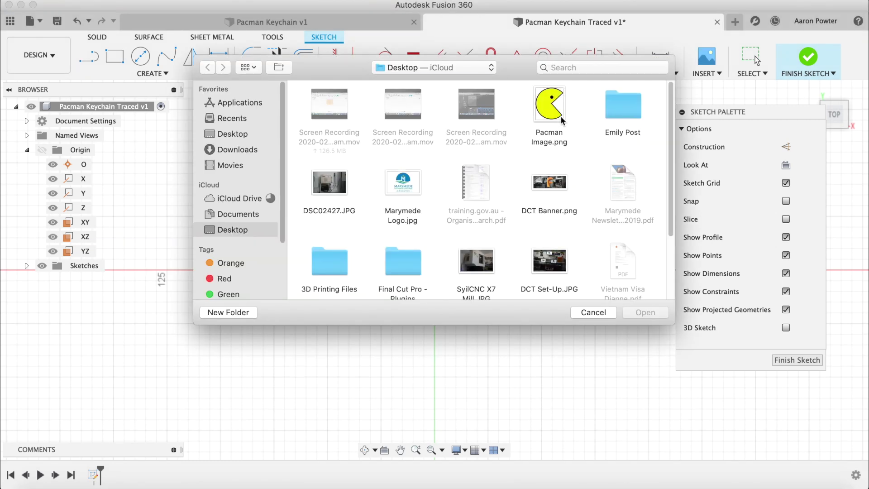
click(560, 116)
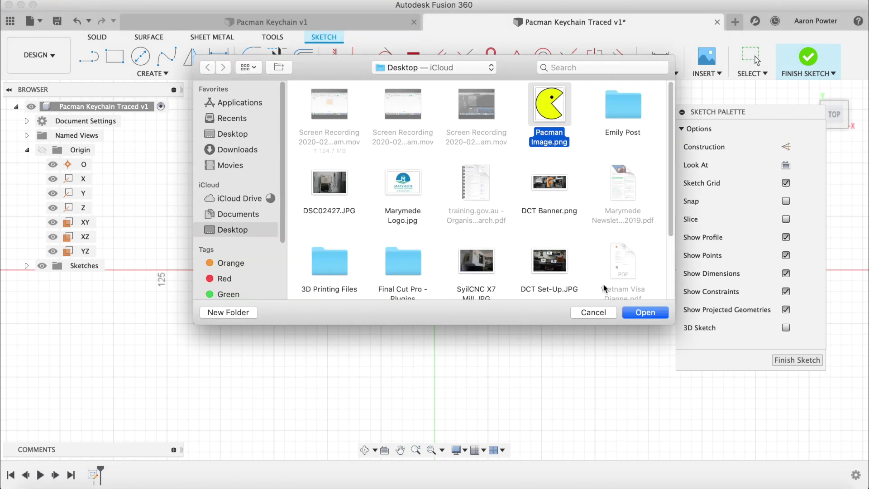
click(646, 314)
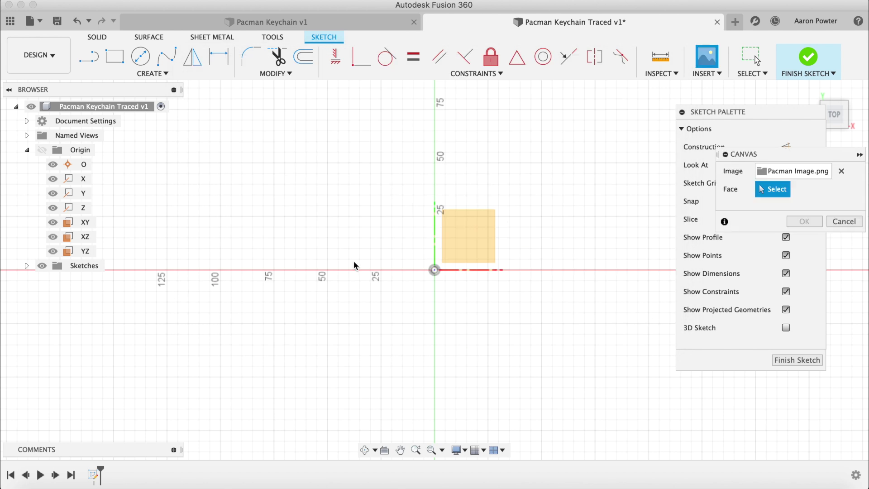
click(457, 252)
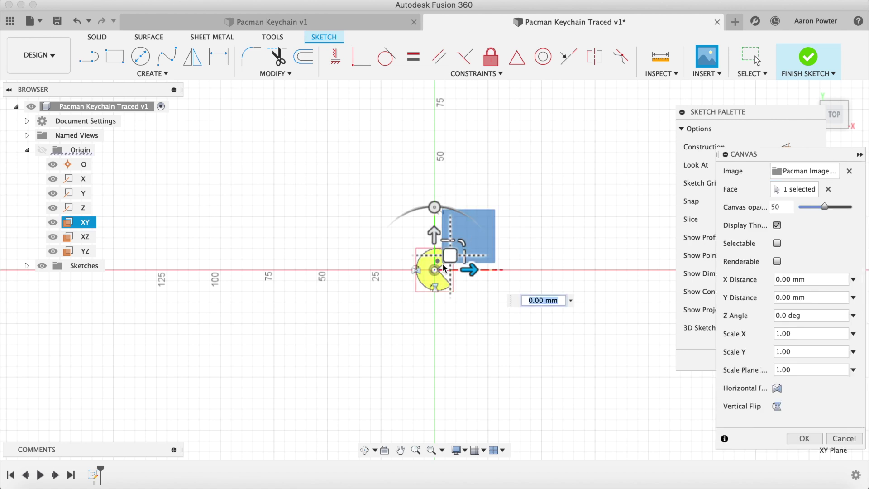
Scale the canvas in plane by about 2.23, shift it about -2.73 mm in X and -0.33 mm in Y onto the origin, and rescale by about 0.89.
scroll(441, 268, up, 4)
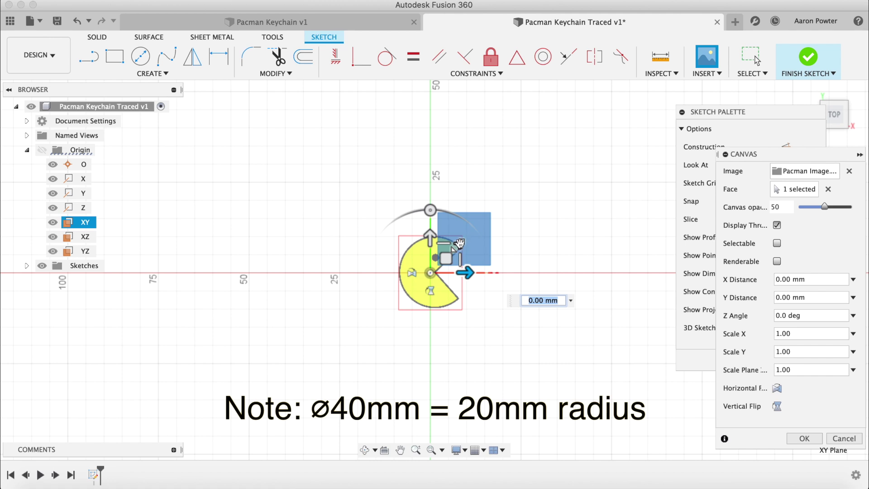
drag(459, 243, 498, 218)
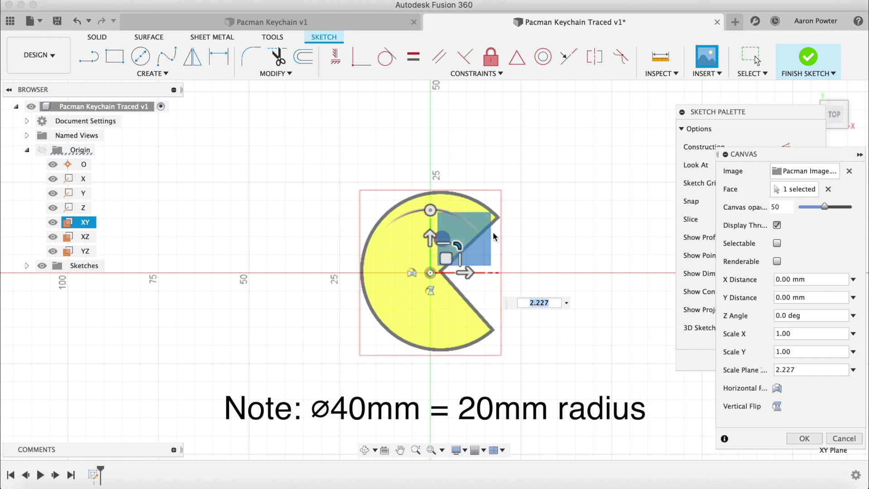
scroll(463, 283, up, 1)
scroll(453, 282, up, 2)
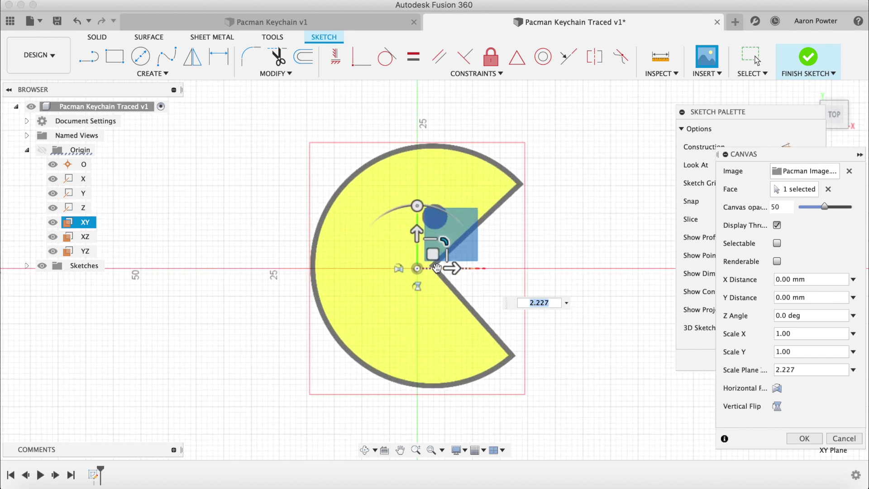
mouse_move(432, 255)
mouse_down()
mouse_move(467, 254)
mouse_move(420, 260)
mouse_up()
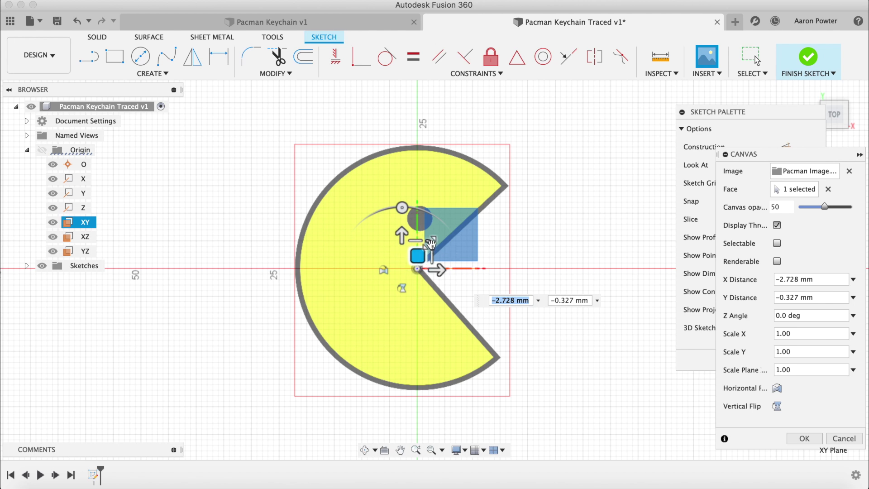
mouse_move(433, 241)
mouse_down()
mouse_move(423, 250)
mouse_move(433, 248)
mouse_up()
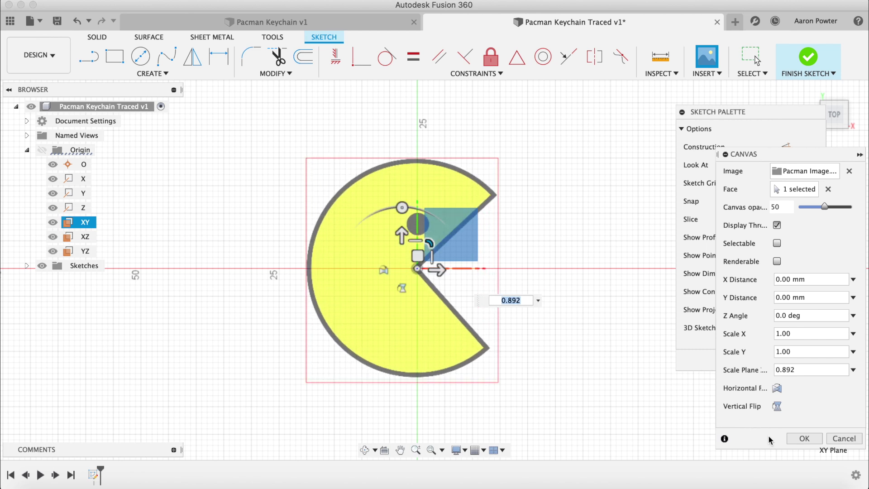
click(801, 439)
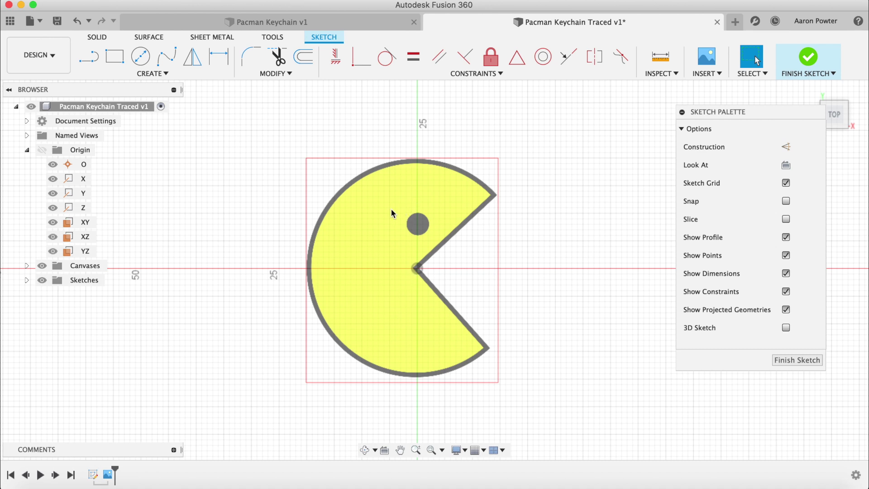
Trace the Pac-Man outline with a circle about 39 mm in diameter, centred on the origin and passing through the upper mouth tip.
click(138, 59)
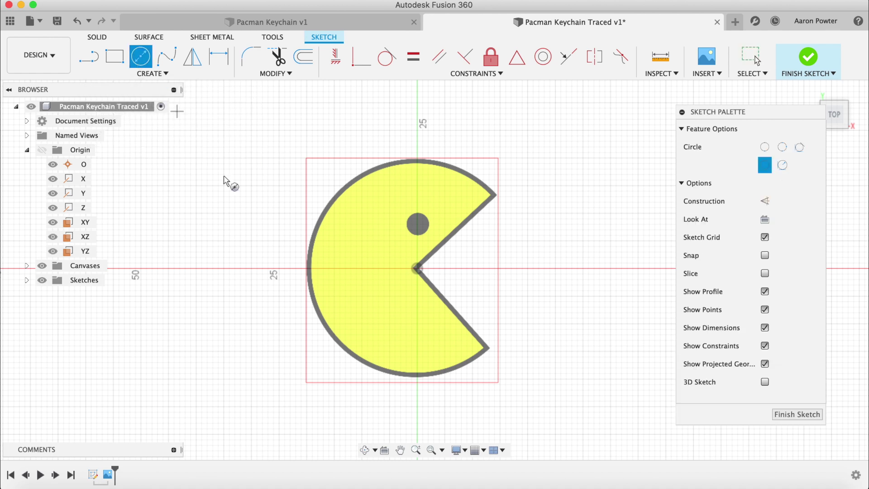
click(417, 269)
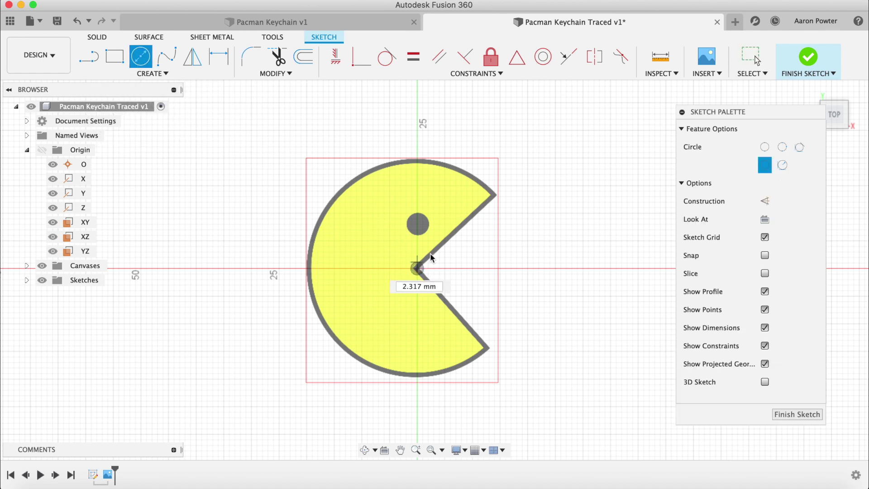
click(495, 195)
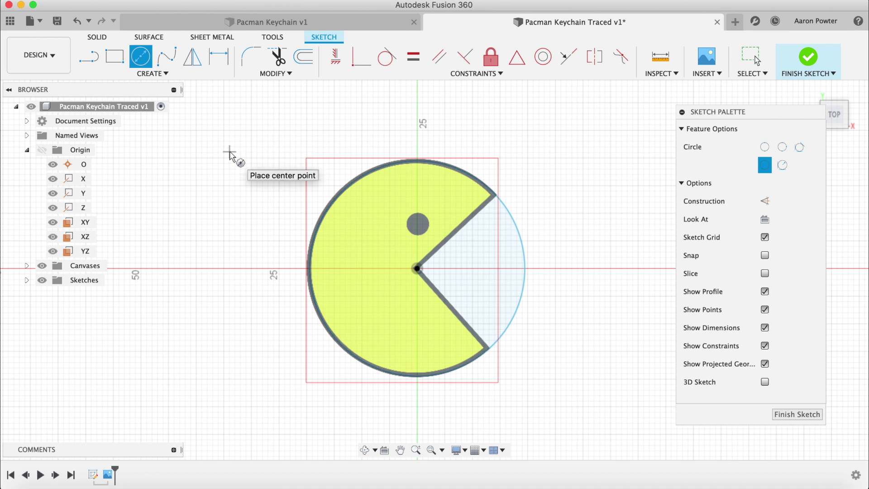
Trace both mouth edges with lines about 19.5 mm long from the origin to the outline circle.
key(l)
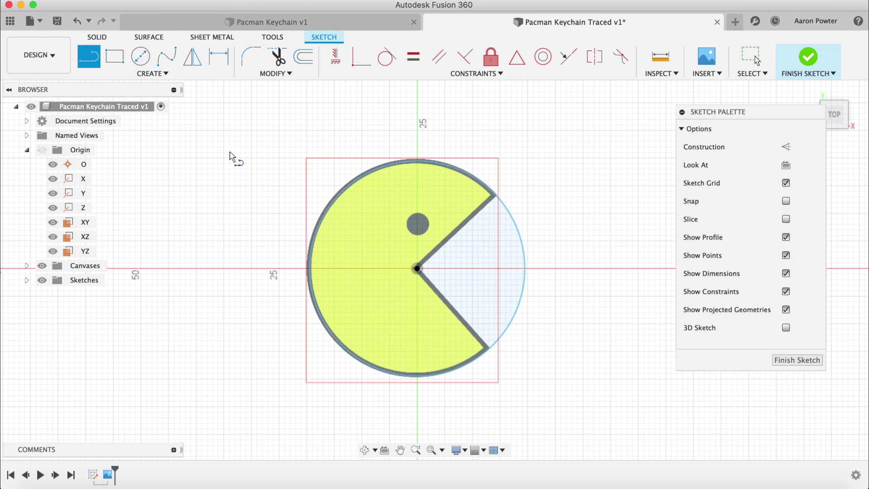
click(417, 268)
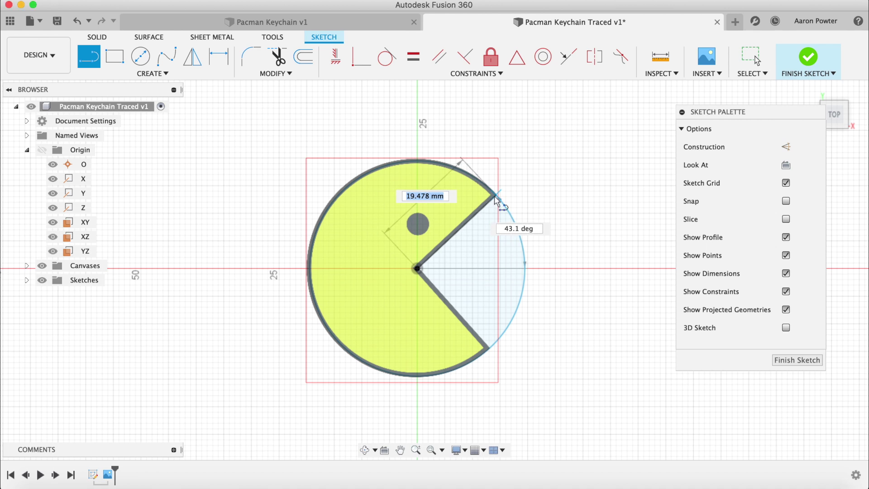
key(Escape)
click(417, 269)
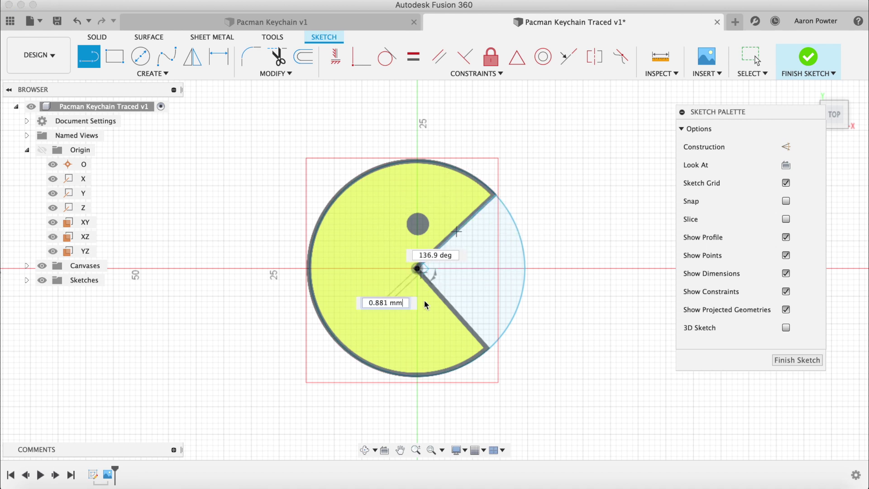
click(488, 350)
key(Escape)
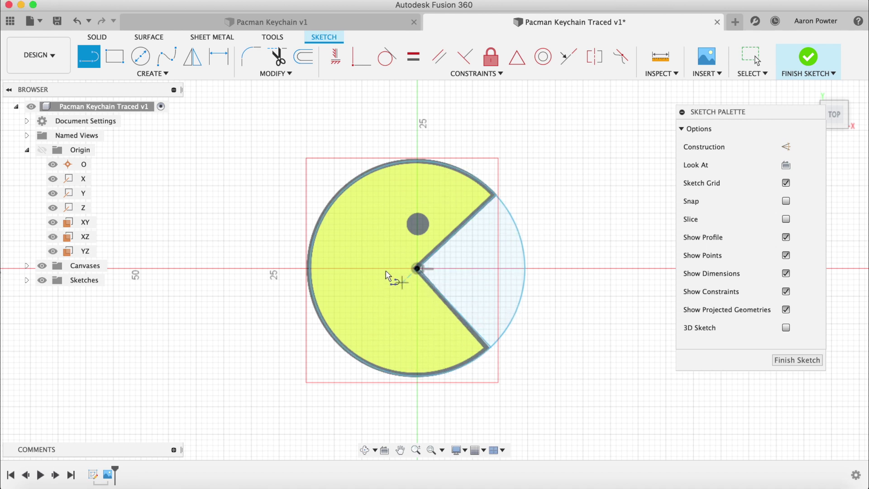
Trace the eye with a circle about 4 mm in diameter and finish the sketch.
key(c)
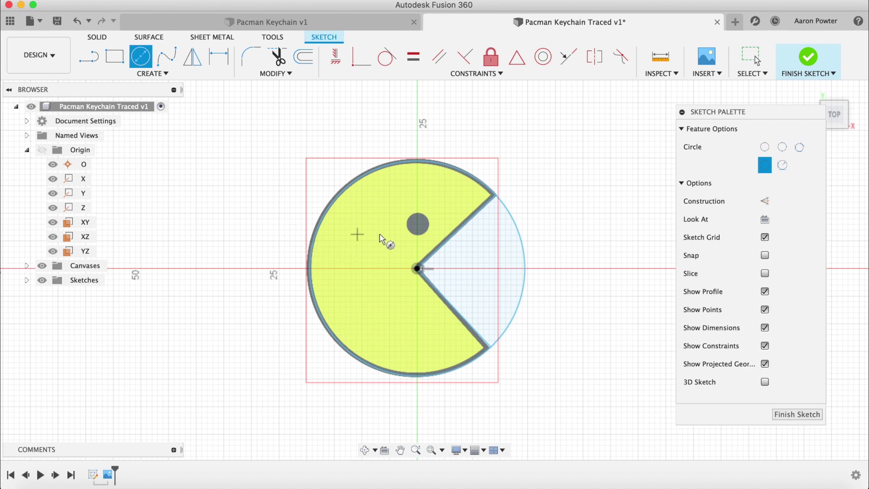
click(417, 223)
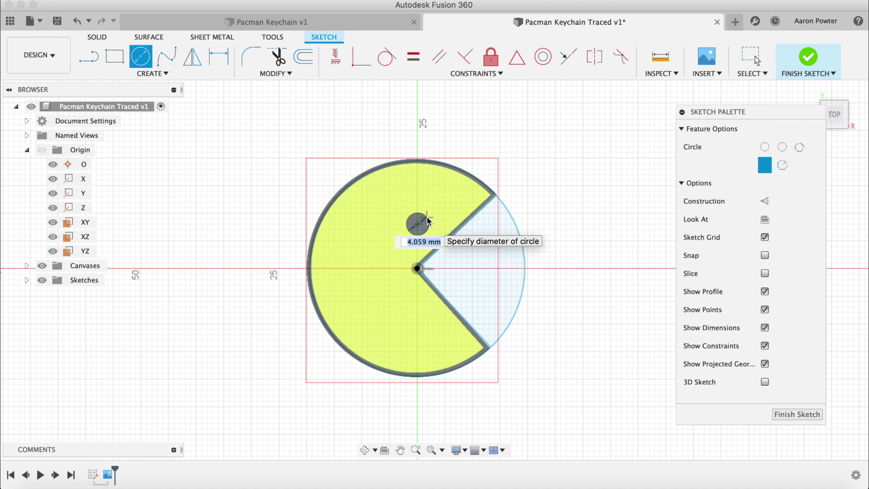
click(428, 221)
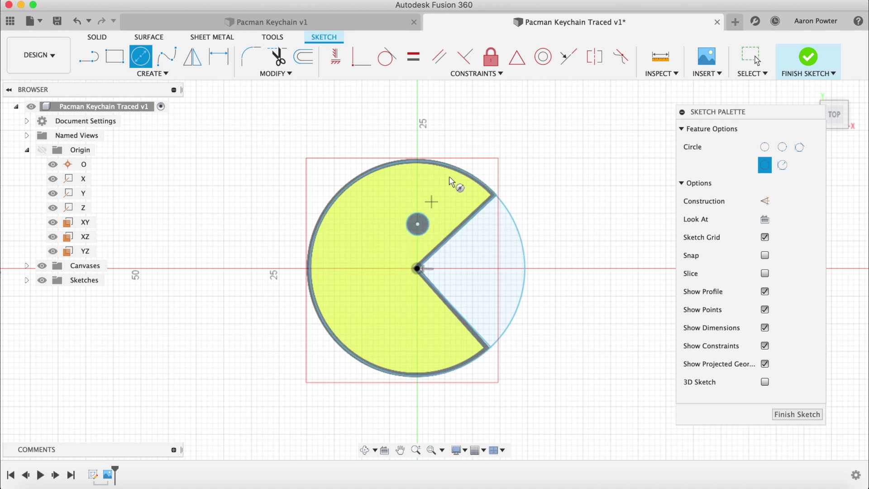
key(Escape)
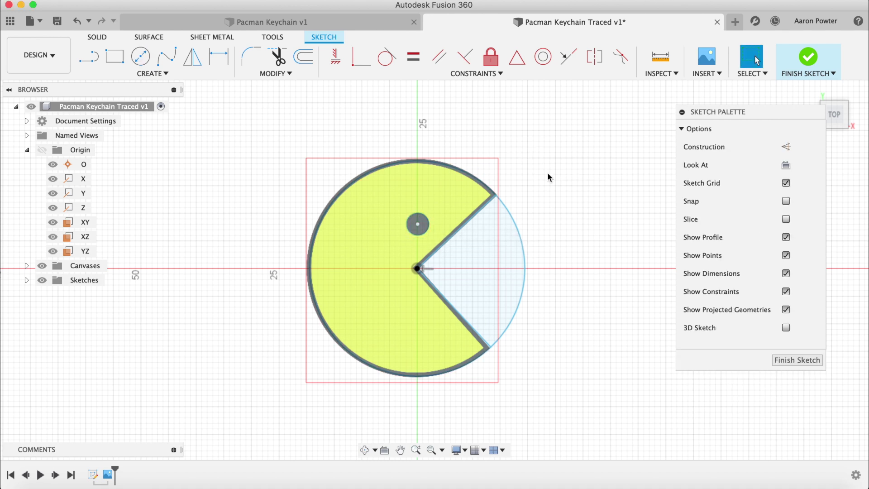
click(796, 360)
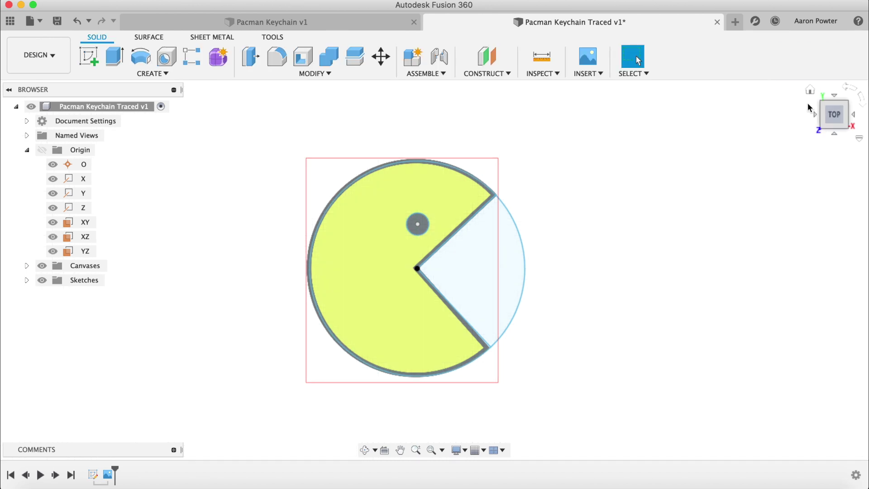
click(809, 90)
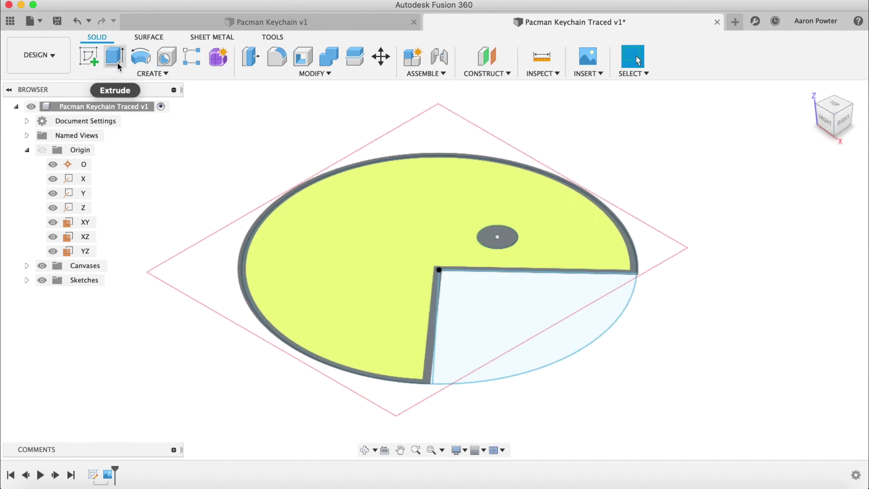
Extrude the Pac-Man profile 3 mm as a new body, leaving out the mouth and eye, and hide the reference canvas.
click(118, 61)
click(362, 187)
drag(390, 229, 390, 206)
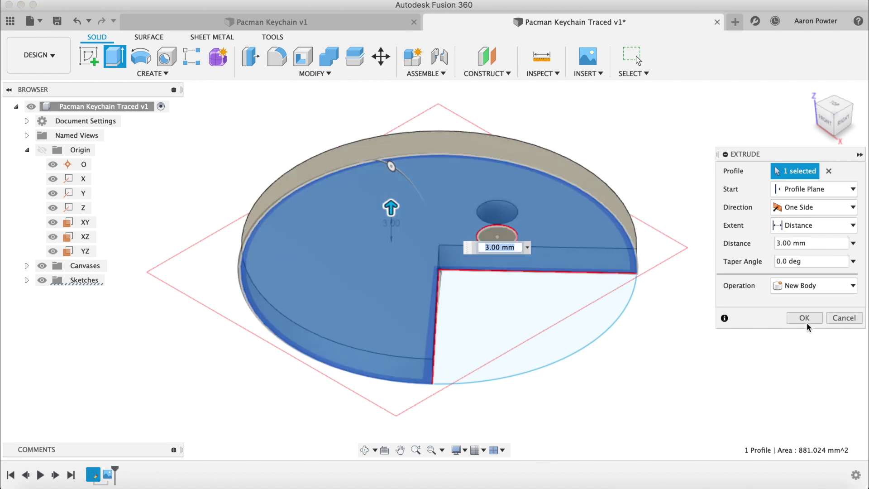
click(804, 319)
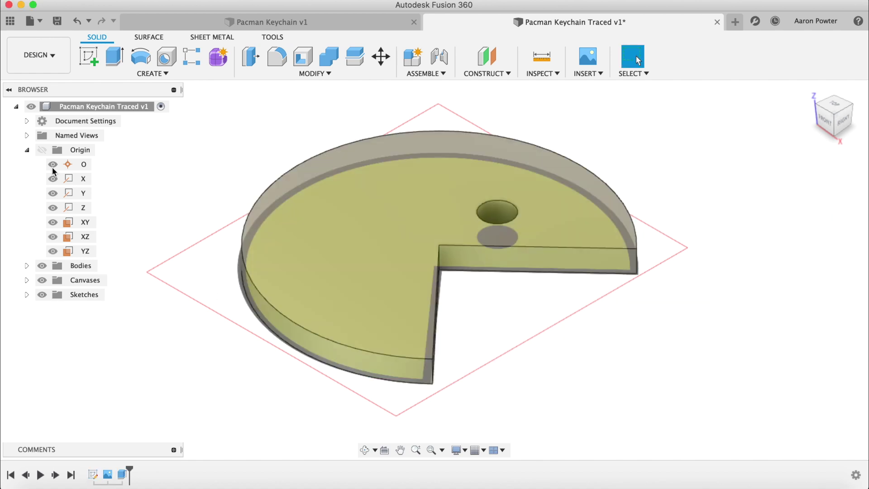
click(27, 151)
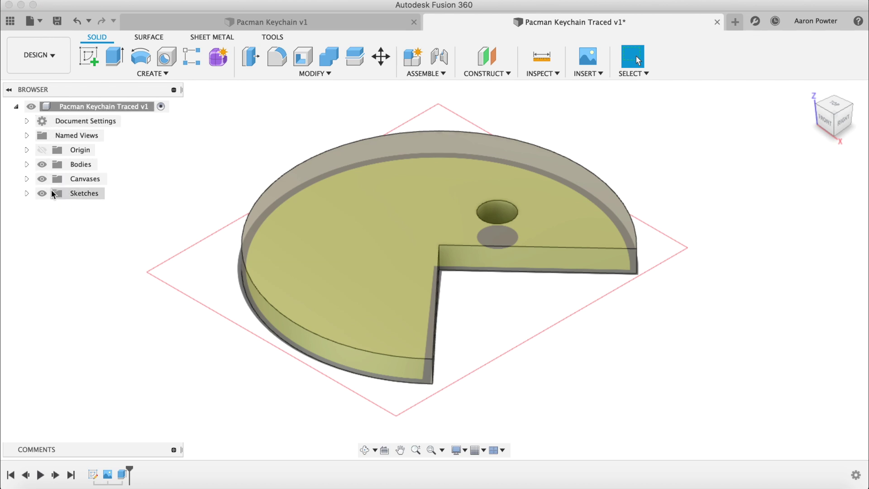
click(43, 179)
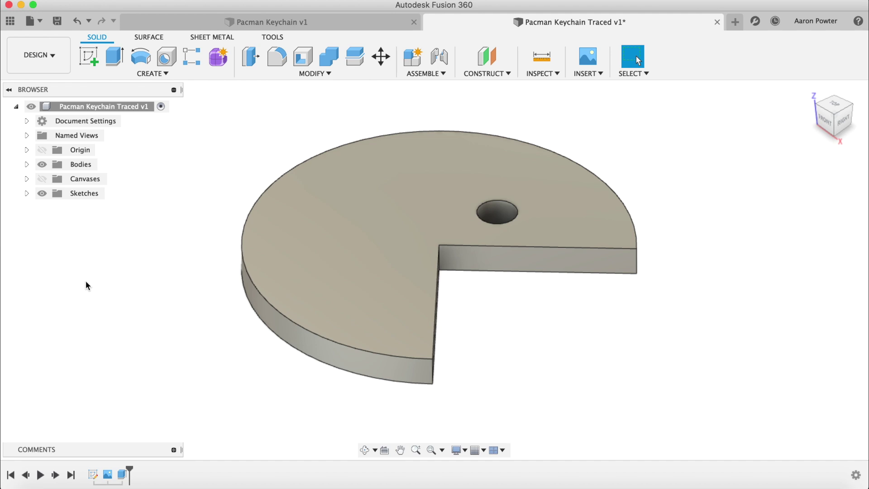
Apply the Plastic - Glossy (Yellow) appearance to the whole Pac-Man component.
right_click(75, 107)
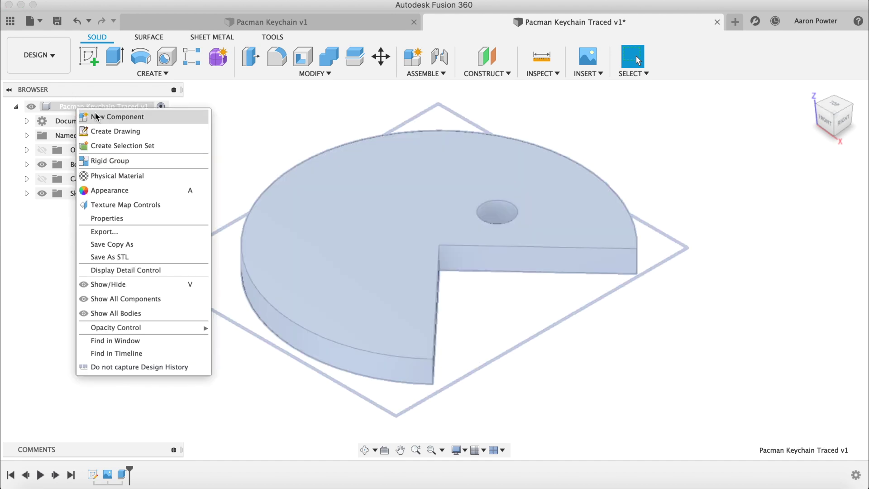
click(107, 190)
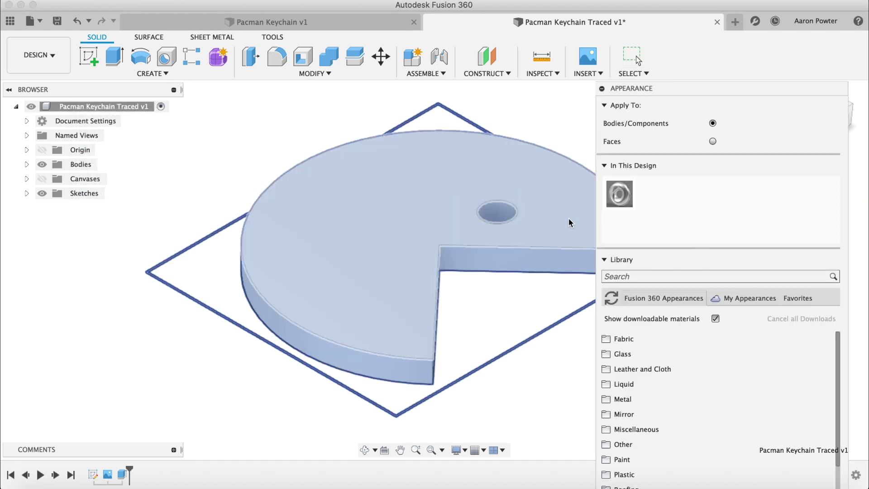
click(627, 275)
text(yellow)
key(Return)
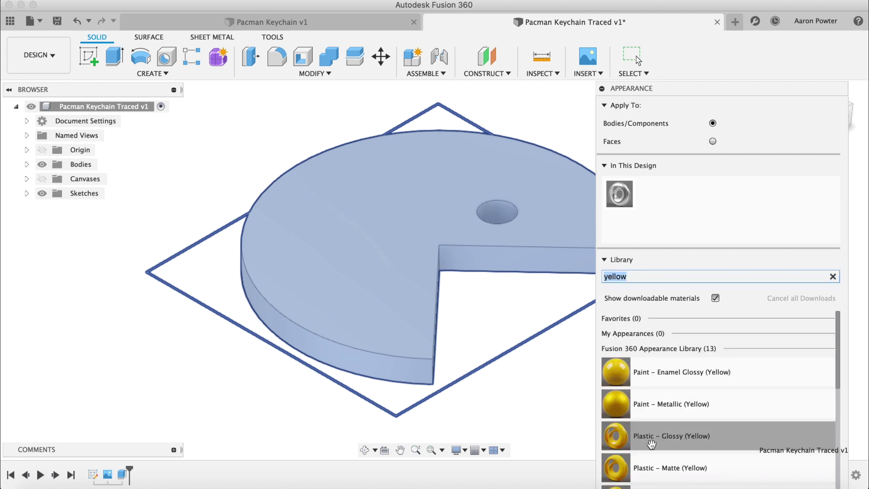
drag(624, 438, 423, 306)
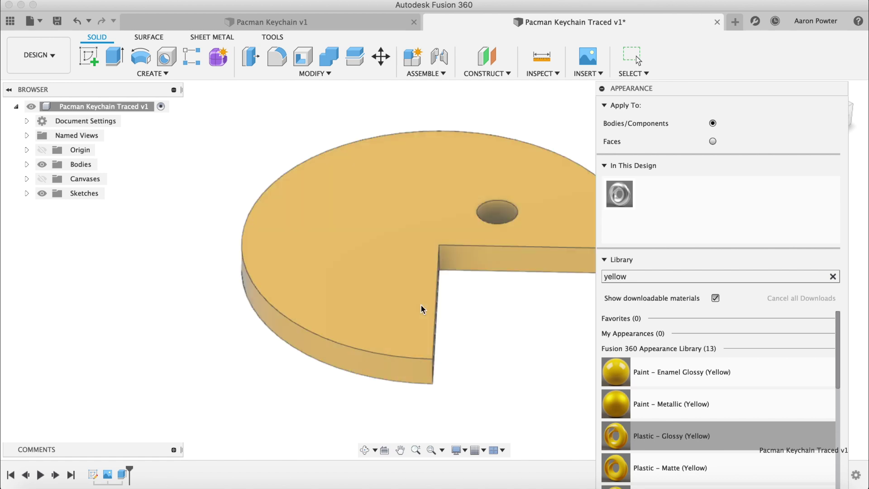
key(Escape)
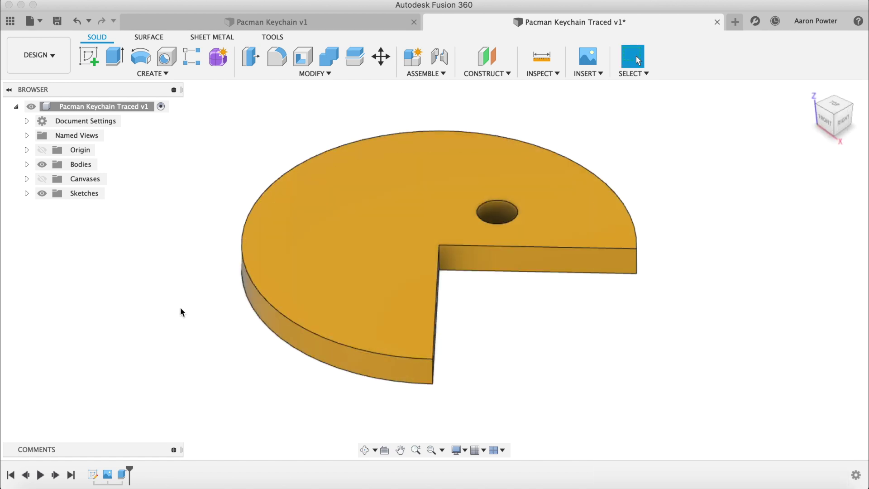
Compare the traced keychain with the dimensioned Pacman Keychain design and return to the traced one.
click(345, 27)
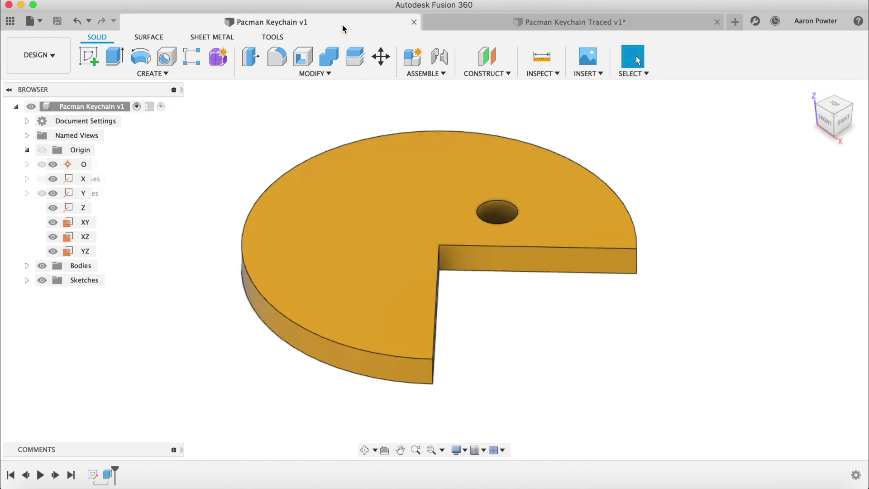
click(470, 21)
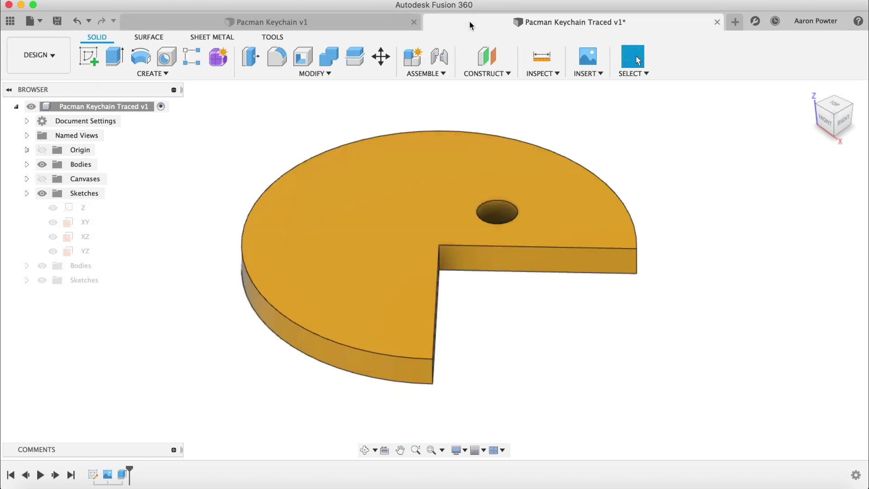
click(394, 26)
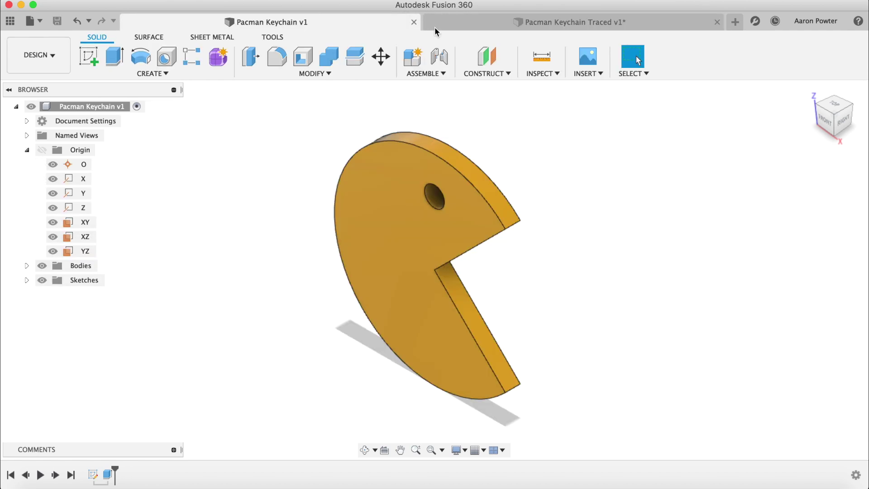
click(482, 23)
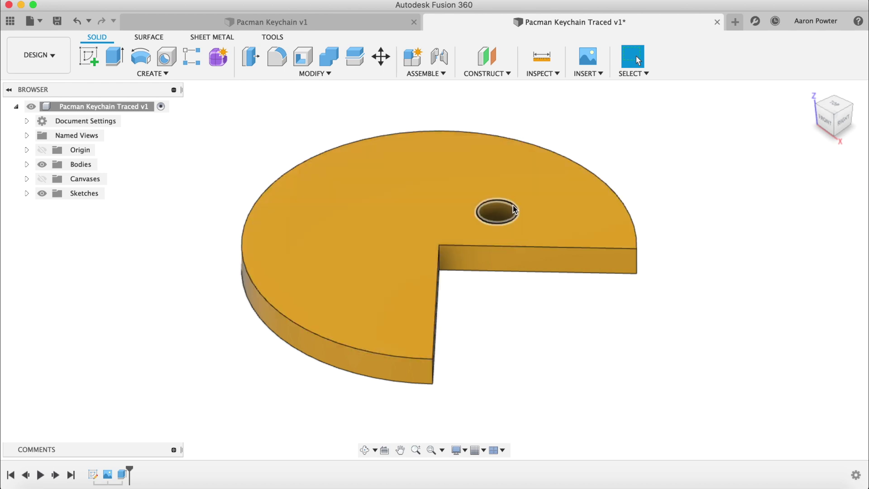
Edit the base sketch to move the eye circle up to about X 0.1 mm, Y 14 mm, and finish the sketch.
click(838, 107)
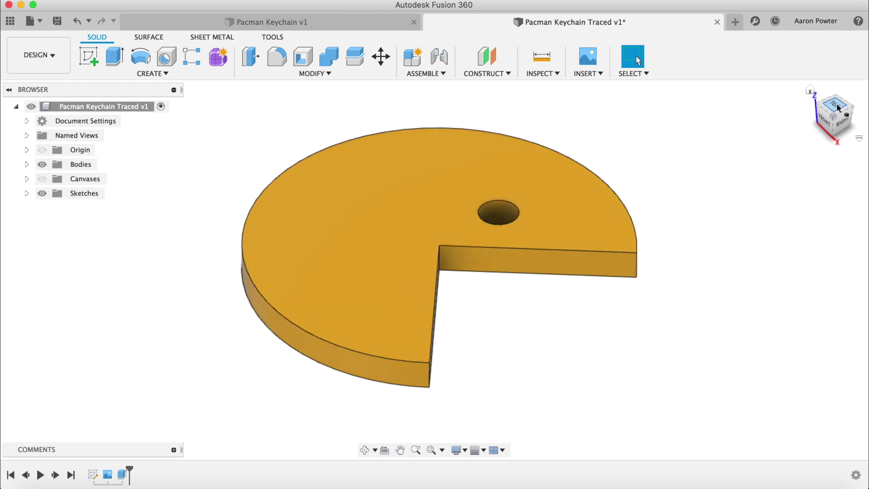
click(847, 92)
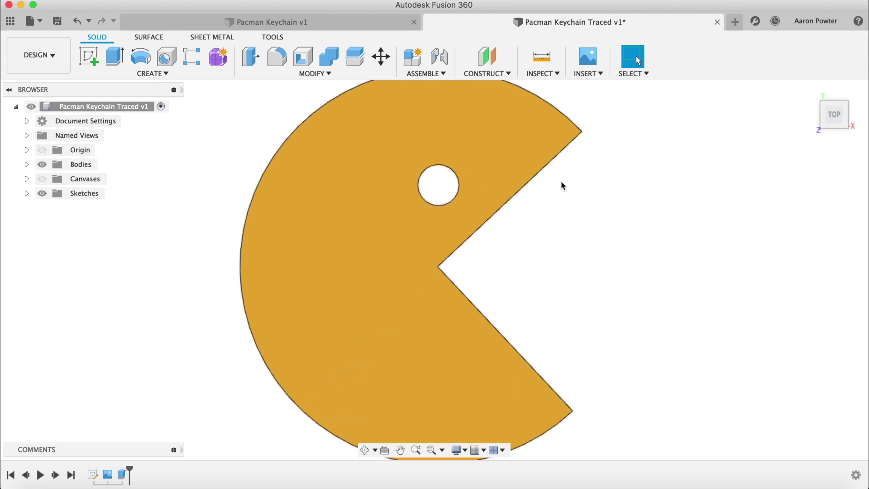
right_click(94, 476)
click(118, 358)
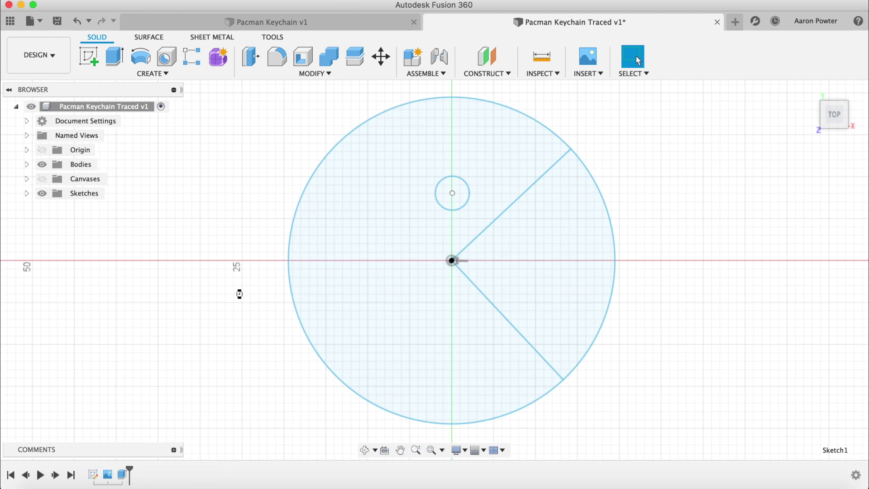
drag(453, 186, 454, 145)
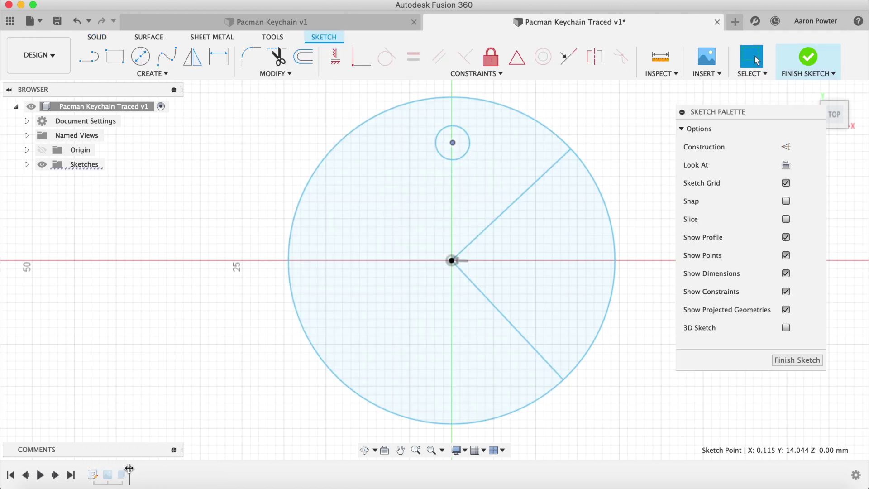
click(779, 361)
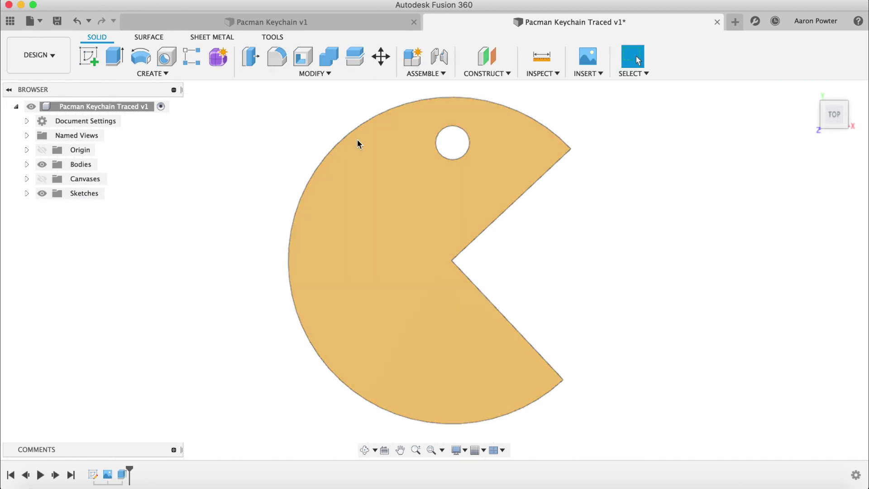
Compare the eye hole's position in both keychain designs from an angled view.
click(308, 20)
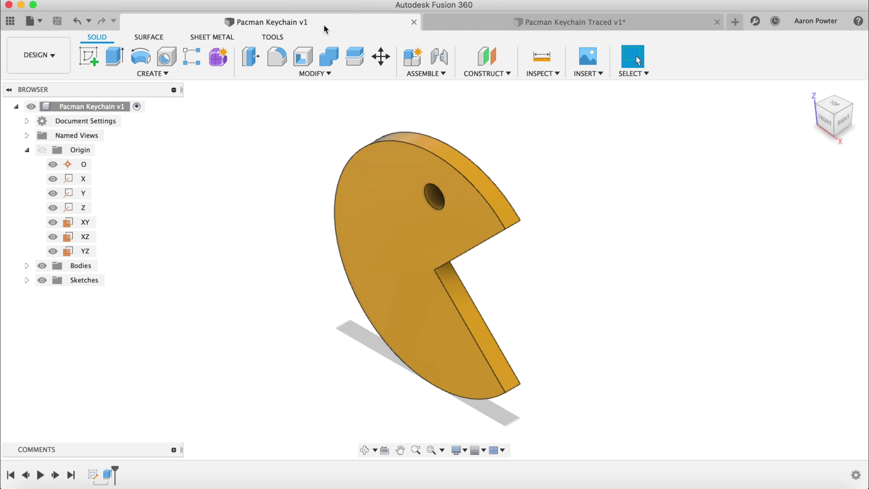
click(450, 29)
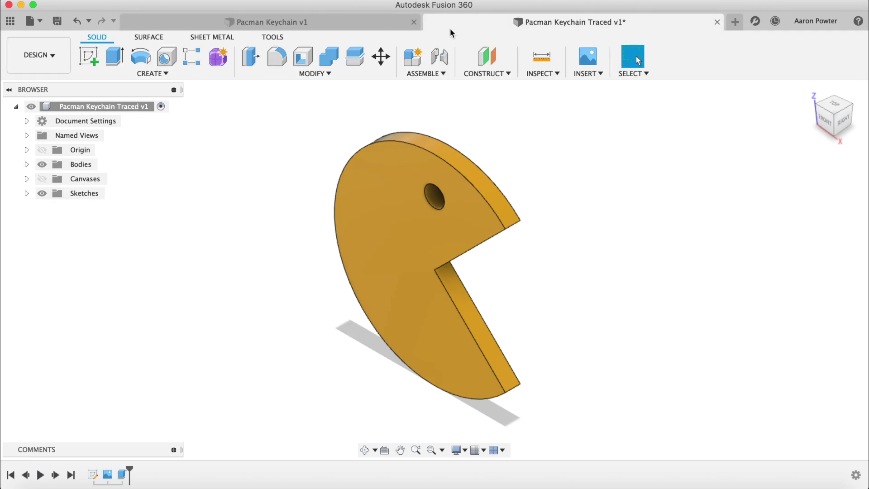
click(847, 105)
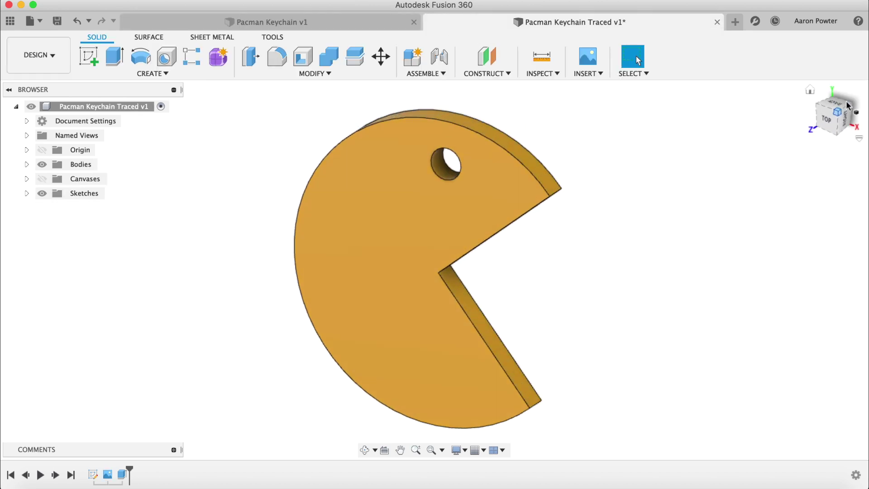
click(339, 27)
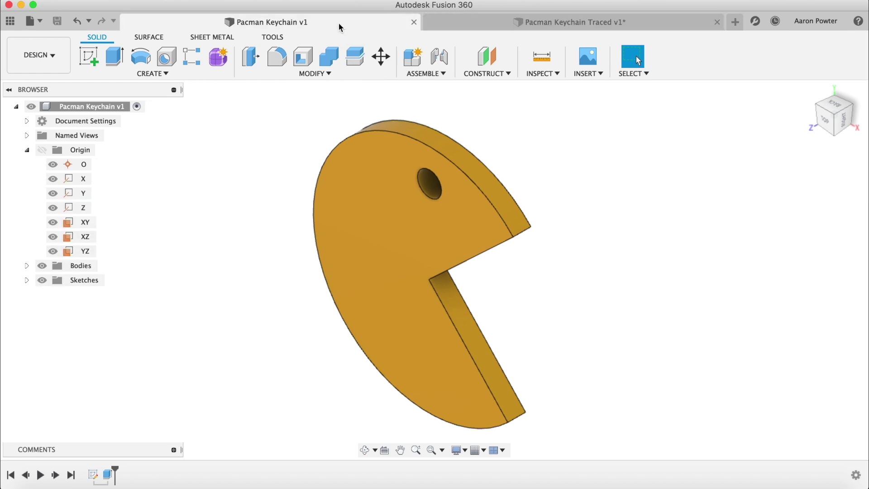
click(456, 27)
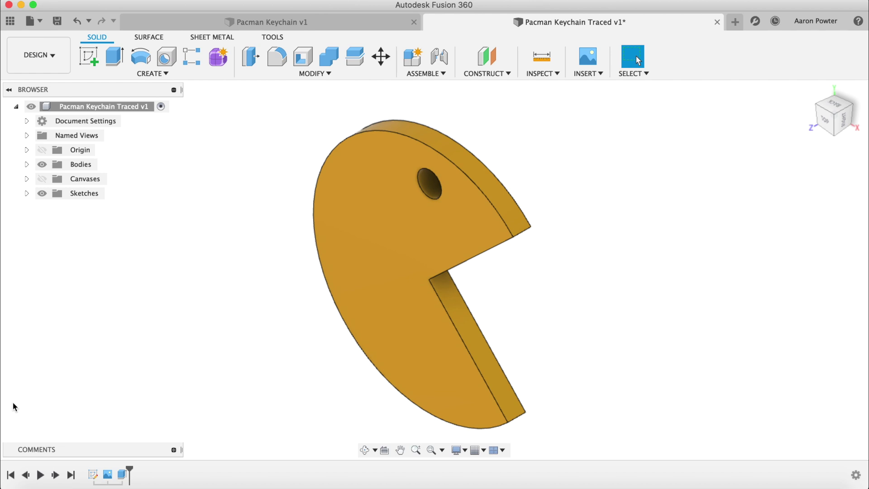
Switch to Chrome, search Google for "paint online" in a new tab and open the jspaint.app drawing page.
click(184, 483)
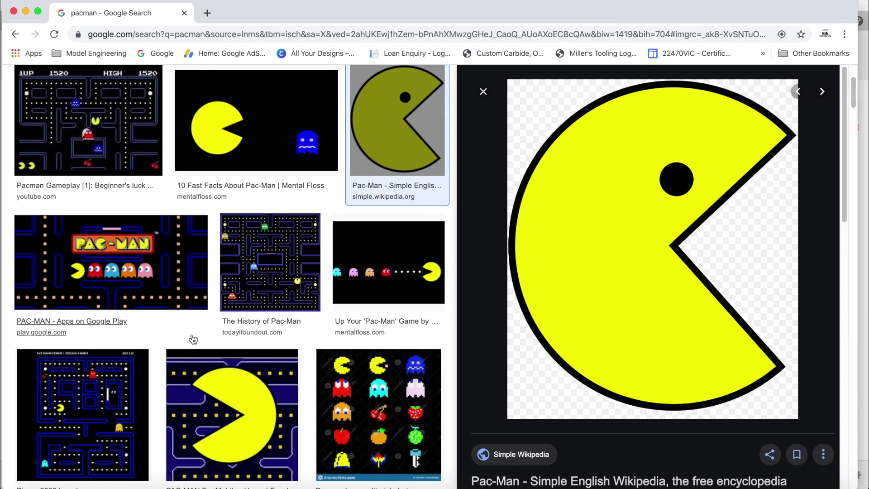
click(207, 13)
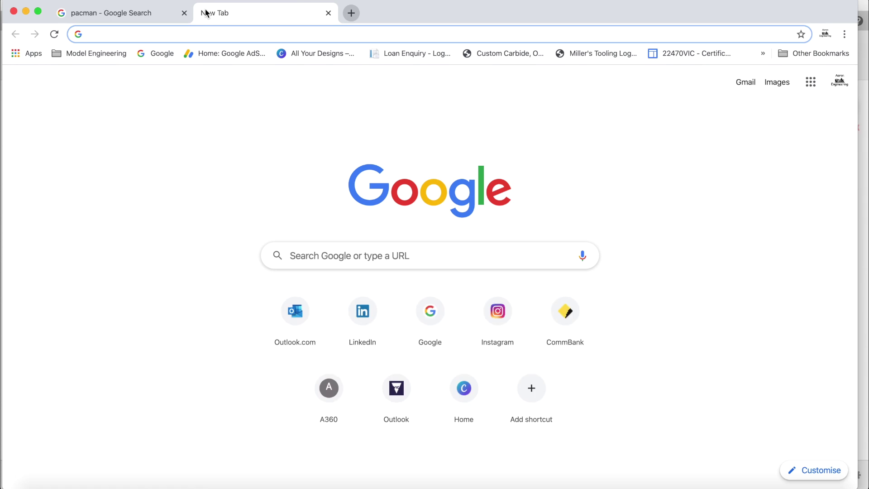
text(paint)
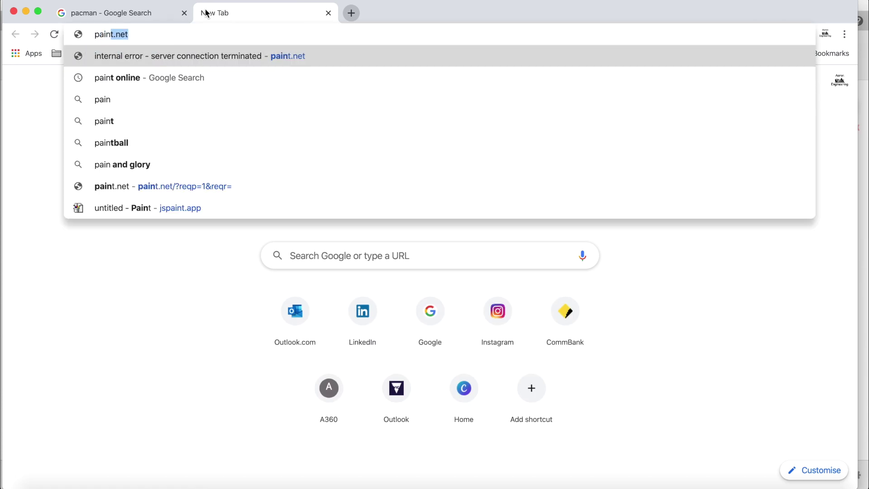
text( n)
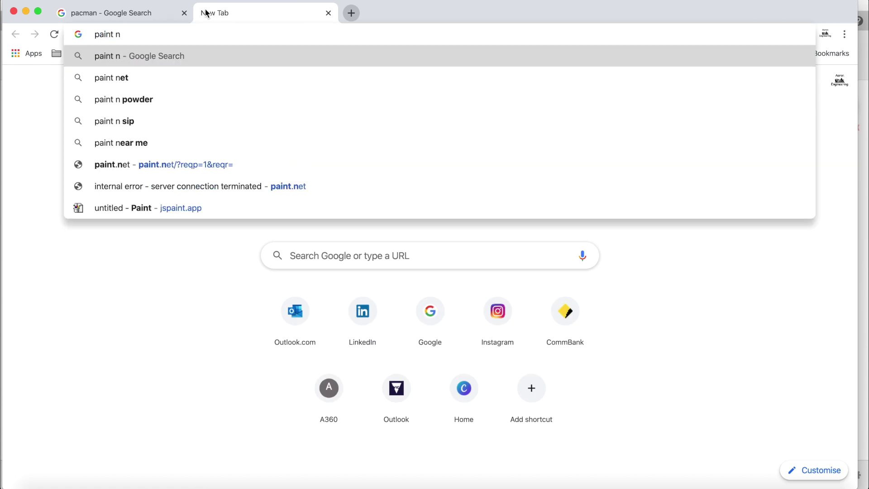
key(BackSpace)
text(on)
key(Right)
key(Return)
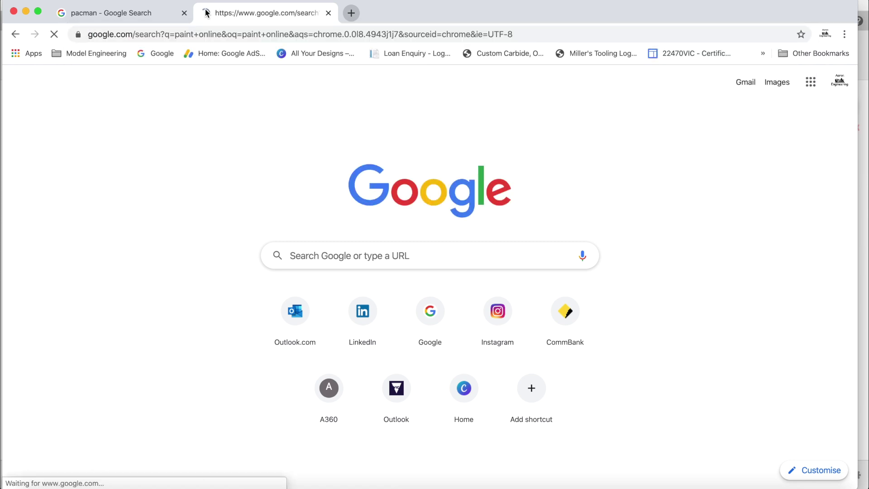
click(154, 191)
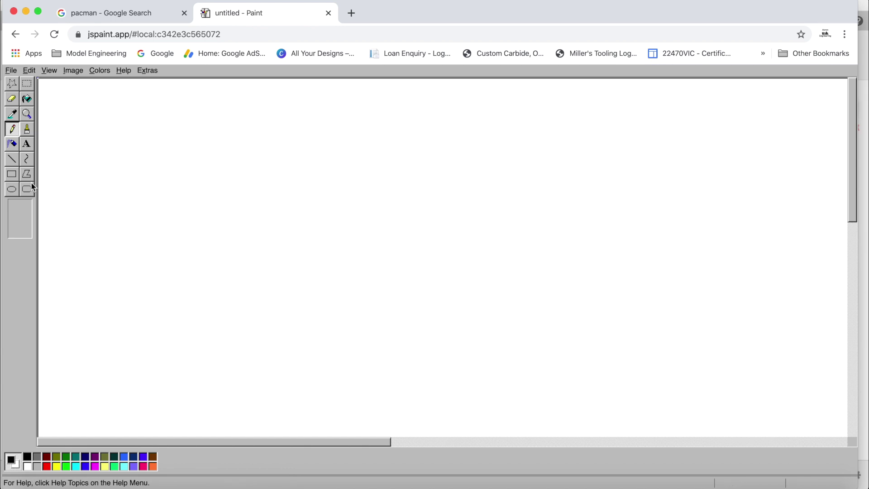
Draw an unfilled rectangle about 233 by 214 pixels near the middle of the visible canvas and join its opposite corners with two diagonal lines.
click(11, 174)
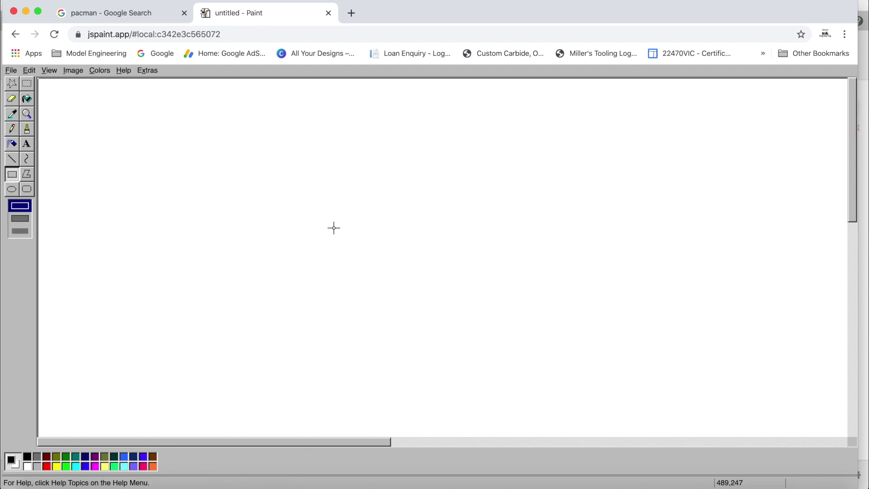
drag(302, 177, 442, 307)
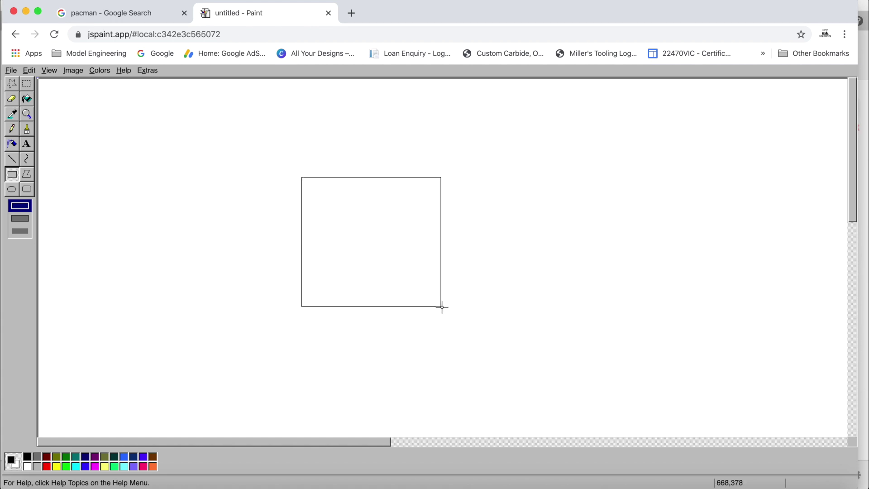
click(12, 158)
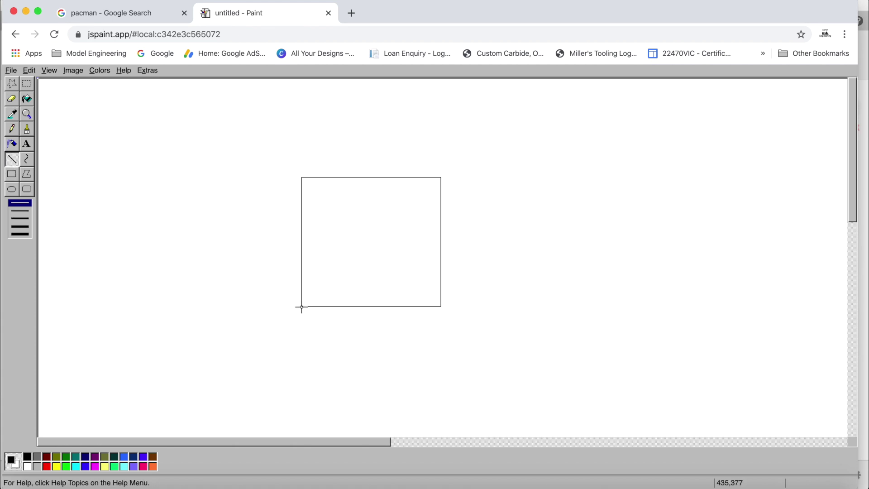
mouse_move(302, 306)
mouse_down()
mouse_move(417, 185)
mouse_move(439, 179)
mouse_up()
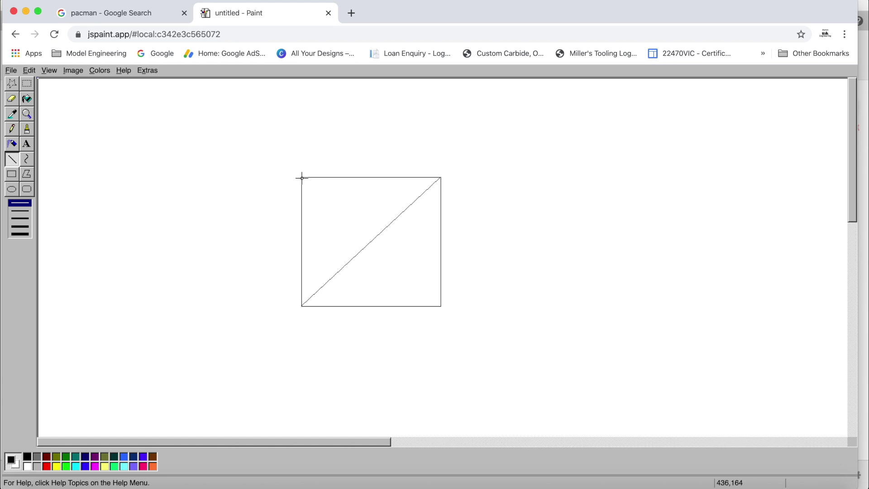
drag(301, 178, 441, 306)
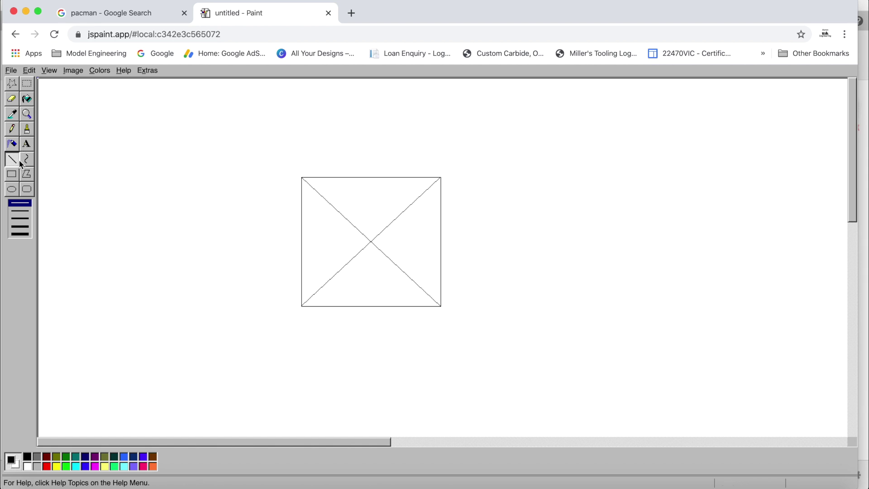
Inscribe an unfilled ellipse in the rectangle and add an eye circle about 23 pixels wide on a vertical guide line from centre to top edge.
click(11, 189)
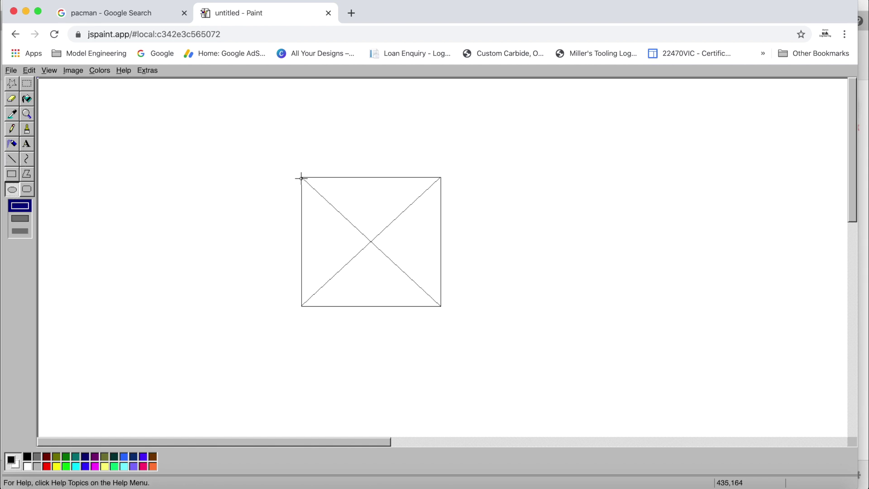
drag(302, 177, 441, 307)
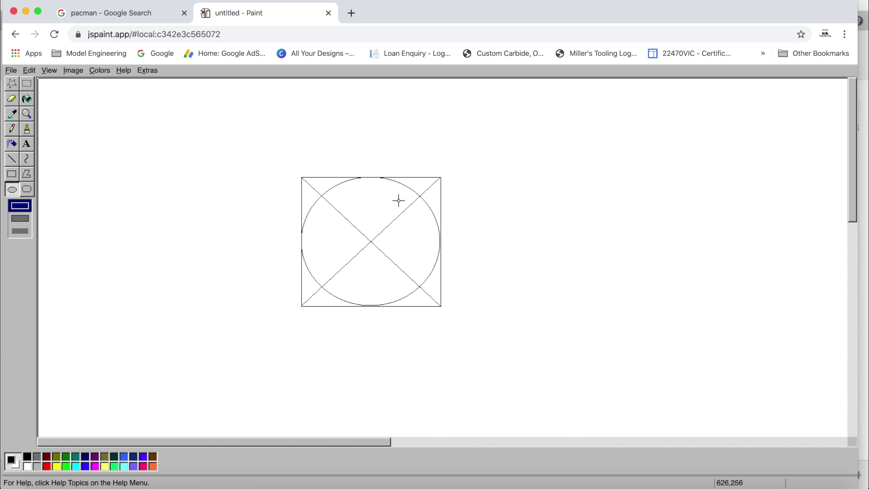
click(12, 158)
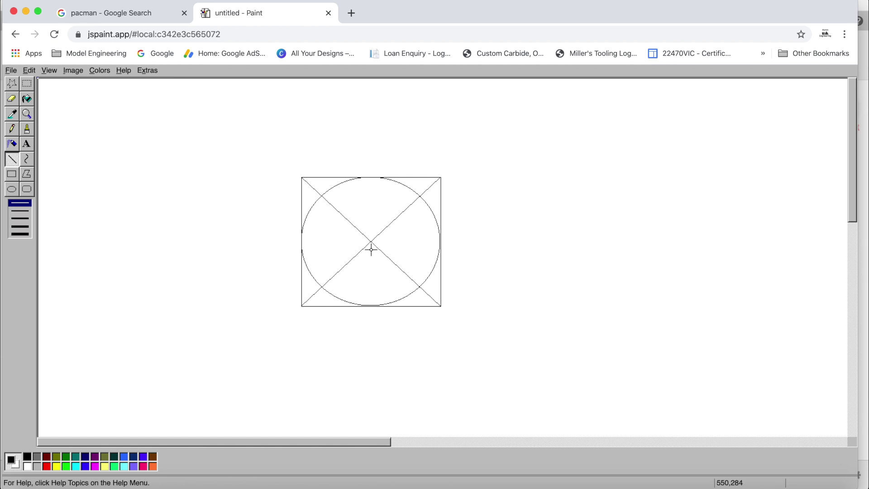
drag(370, 241, 370, 177)
click(13, 189)
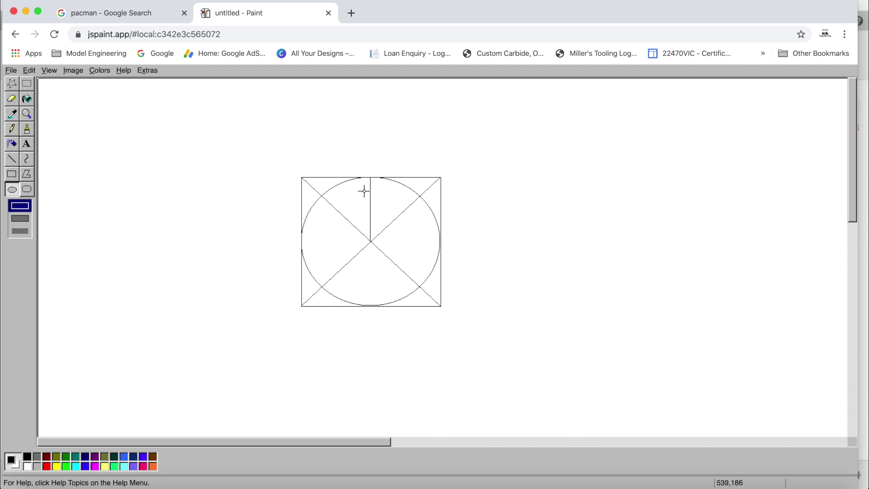
drag(364, 189, 378, 202)
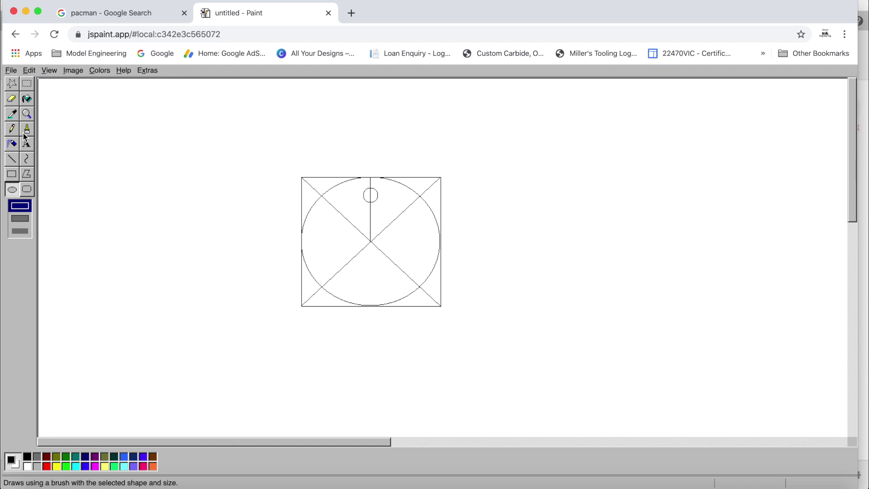
Fill every segment of the large circle with yellow except the mouth wedge facing right and the eye.
click(28, 99)
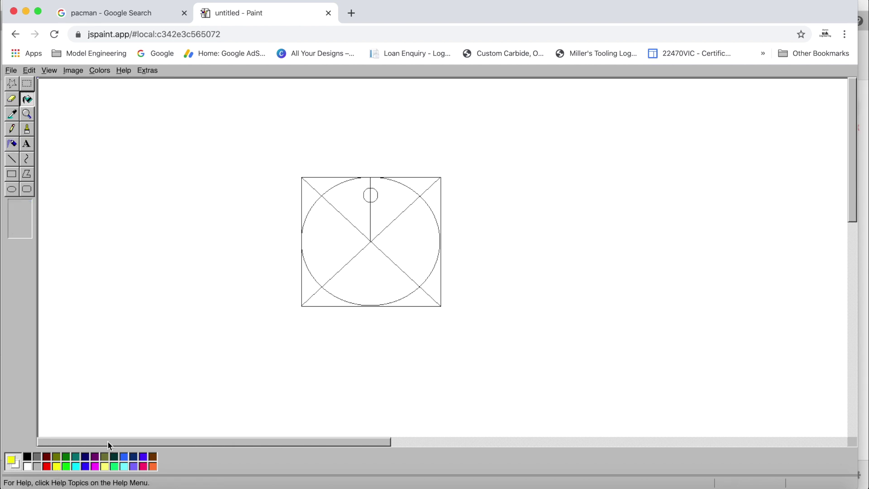
click(370, 290)
click(345, 251)
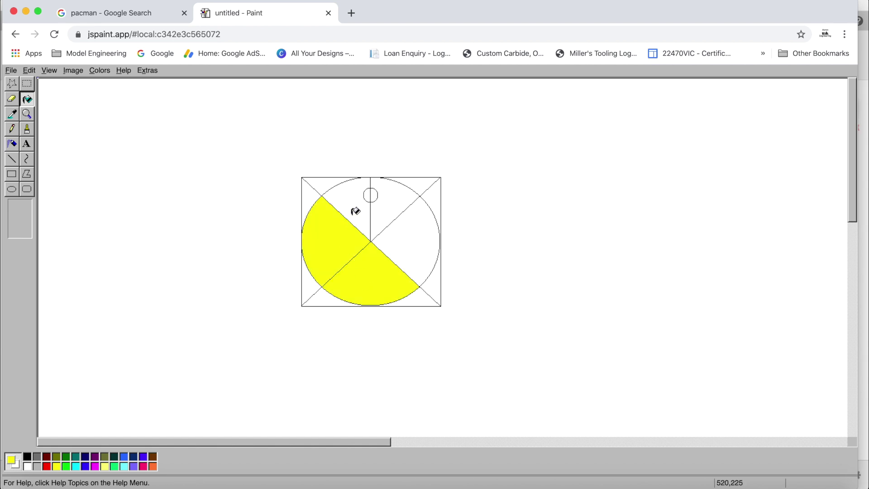
click(356, 210)
click(398, 204)
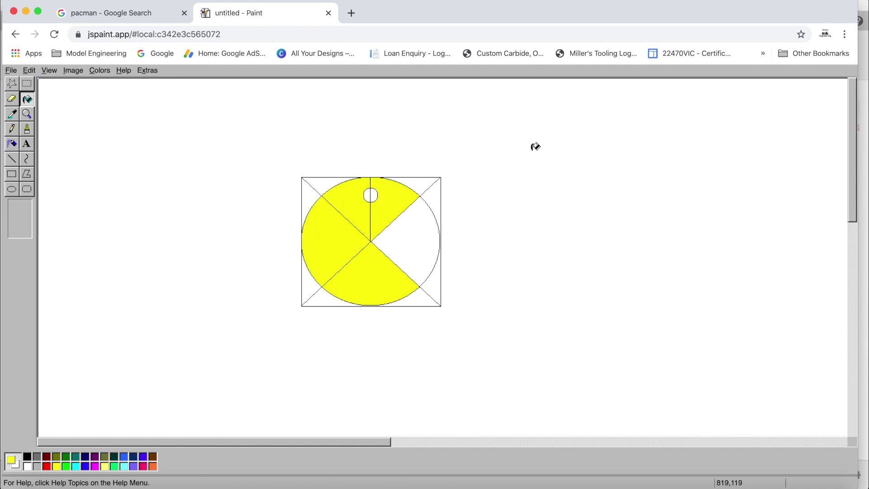
Erase the leftover guide lines around the outside of the yellow shape using the largest eraser size.
click(12, 99)
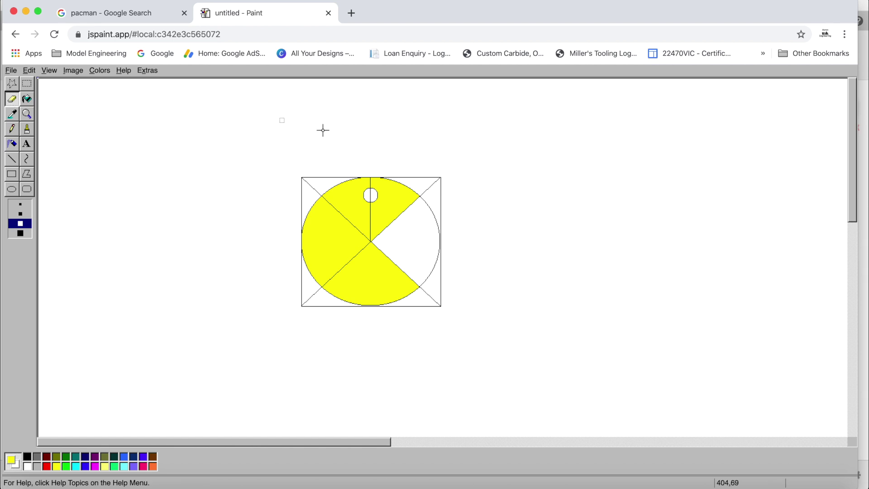
click(20, 234)
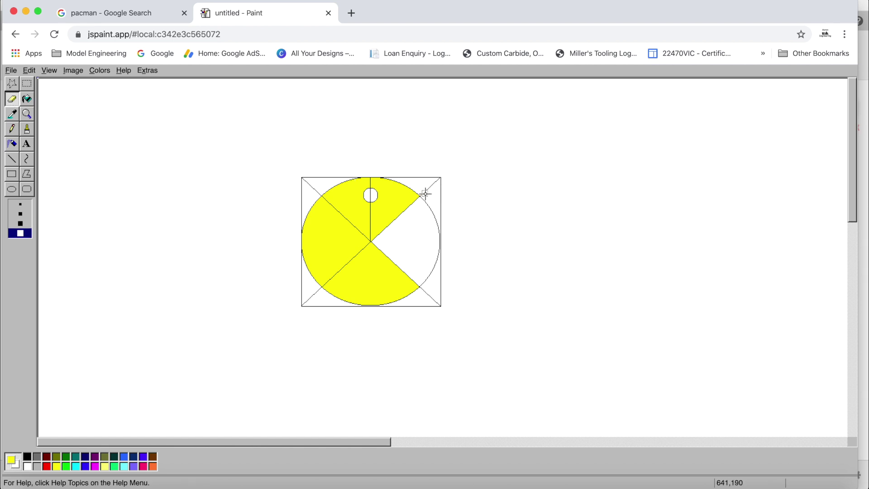
mouse_move(426, 194)
mouse_down()
mouse_move(438, 179)
mouse_move(442, 216)
mouse_move(423, 201)
mouse_move(438, 225)
mouse_move(440, 218)
mouse_move(440, 303)
mouse_move(426, 282)
mouse_move(391, 310)
mouse_move(435, 305)
mouse_move(471, 204)
mouse_move(442, 178)
mouse_move(350, 170)
mouse_move(294, 177)
mouse_move(314, 190)
mouse_move(300, 194)
mouse_move(286, 245)
mouse_move(304, 309)
mouse_move(319, 293)
mouse_move(328, 308)
mouse_move(351, 308)
mouse_move(317, 305)
mouse_up()
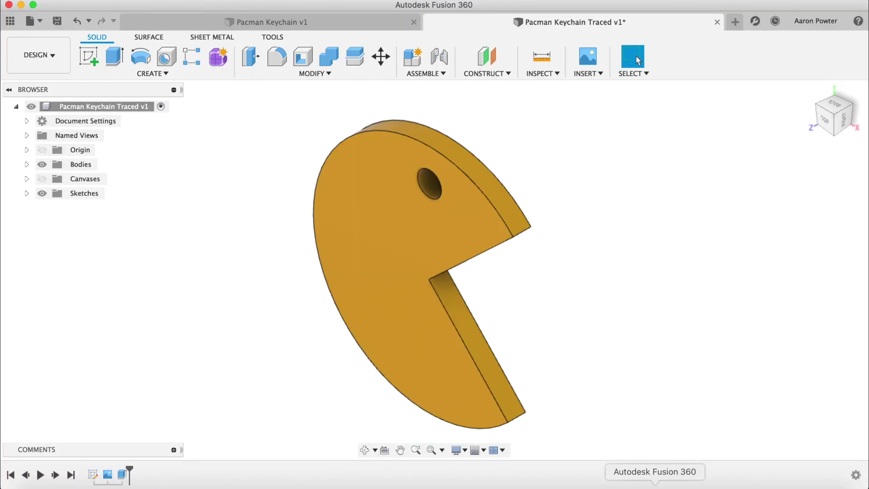
Switch to the Pacman Keychain design in Fusion 360, create a sketch on the body's large front face and finish it.
shift+middle_drag(826, 127, 341, 13)
click(329, 24)
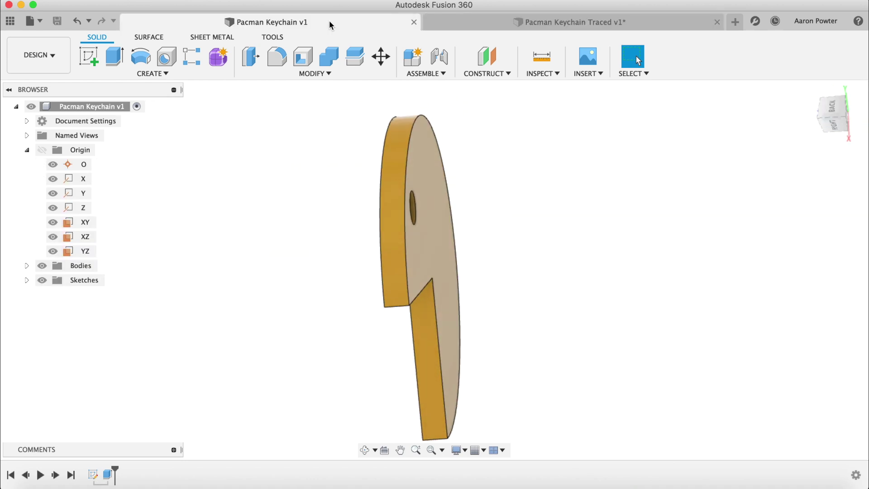
key(F6)
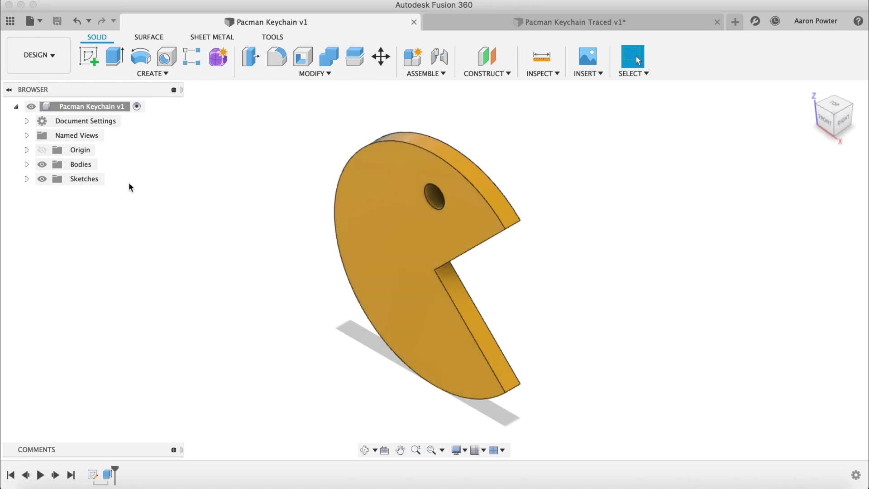
click(89, 57)
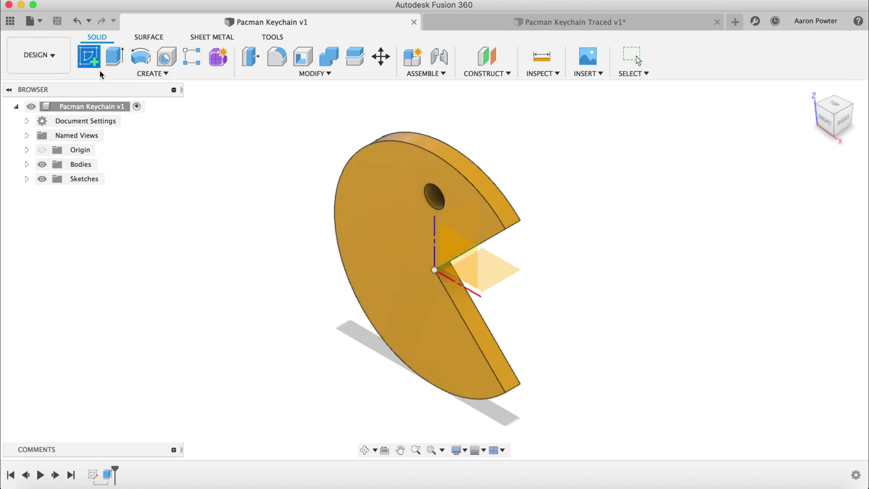
click(399, 213)
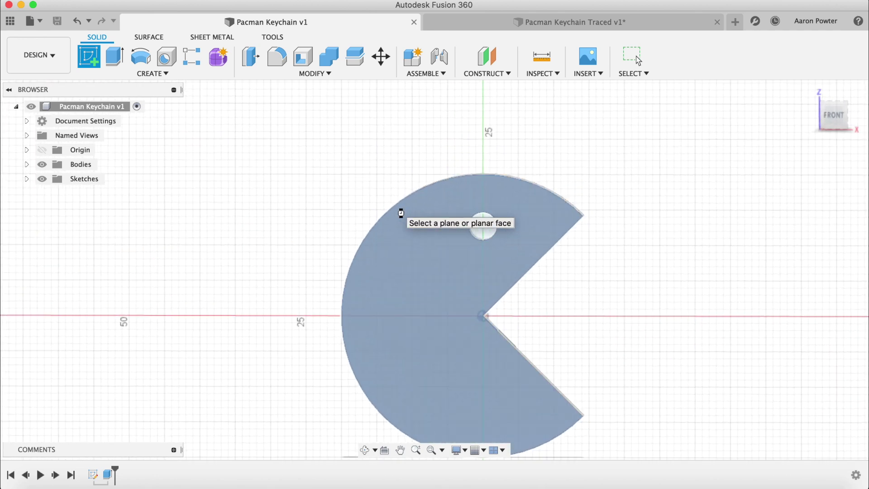
click(785, 361)
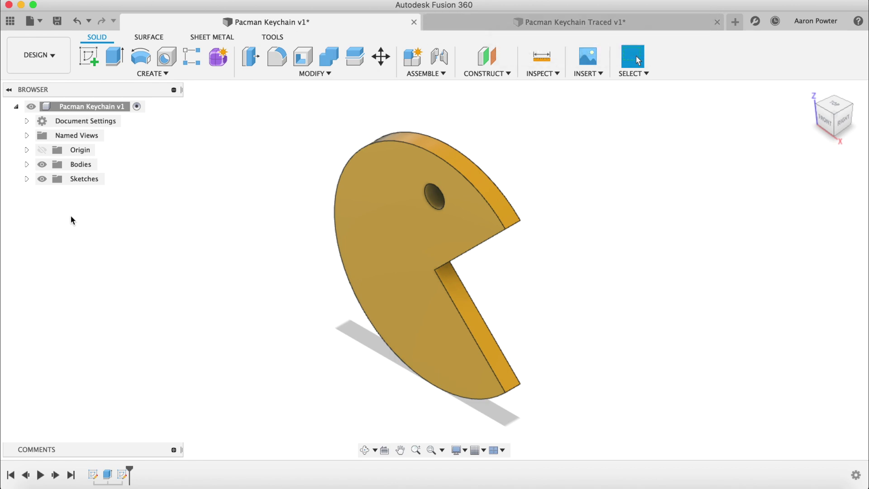
Rename the newly created Sketch2 as DXF Sketch.
click(26, 179)
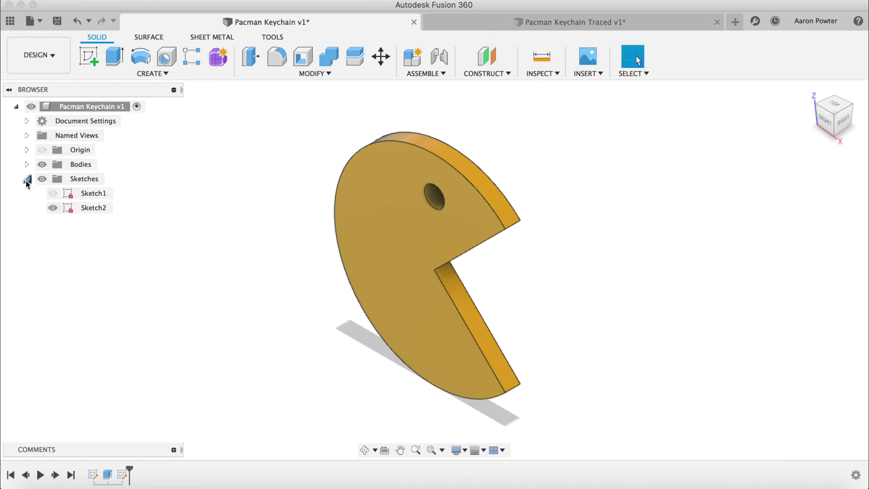
click(89, 210)
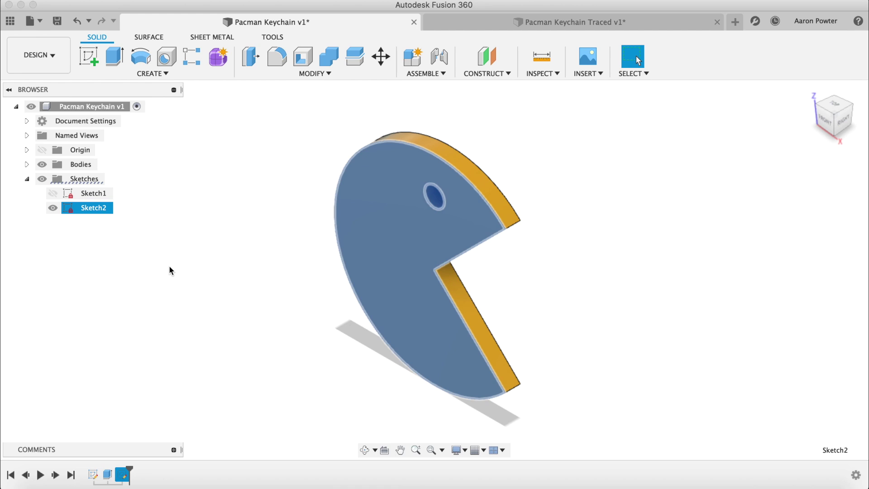
click(102, 211)
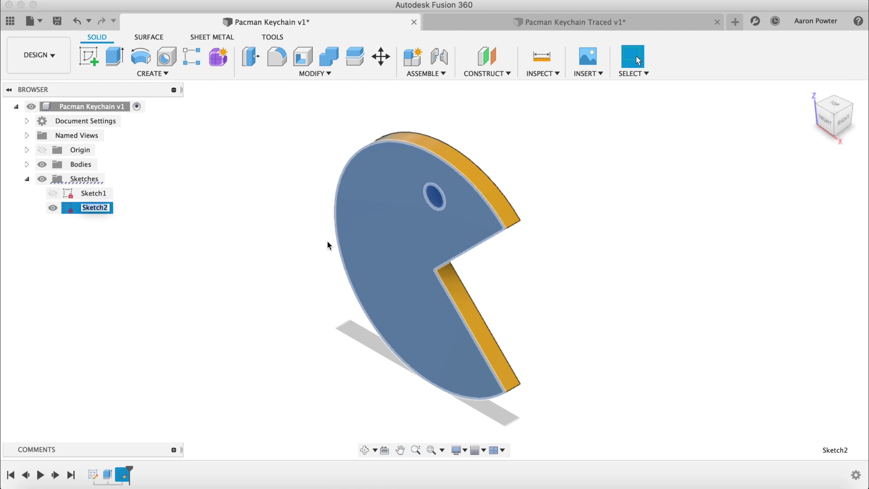
text(D)
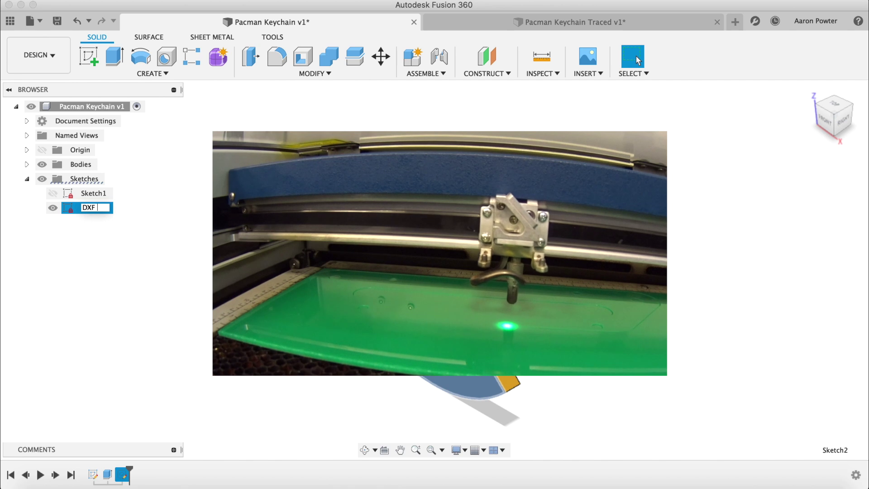
text(XF S)
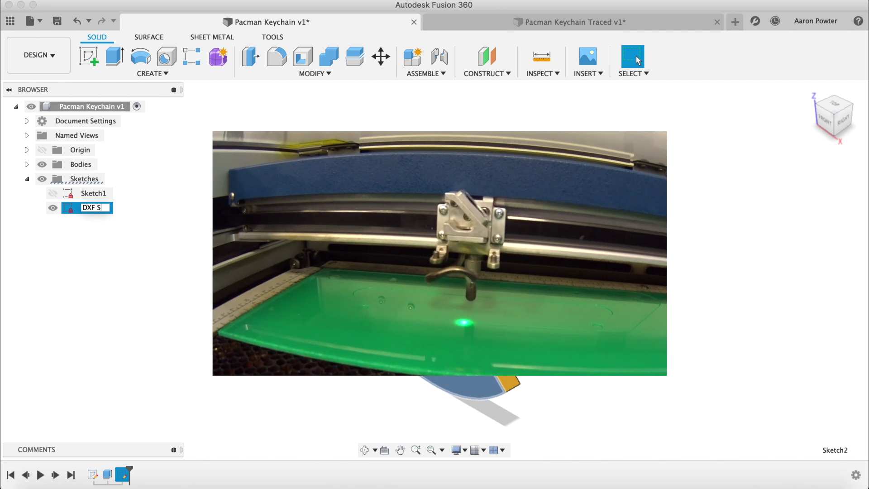
text(ketch)
key(Return)
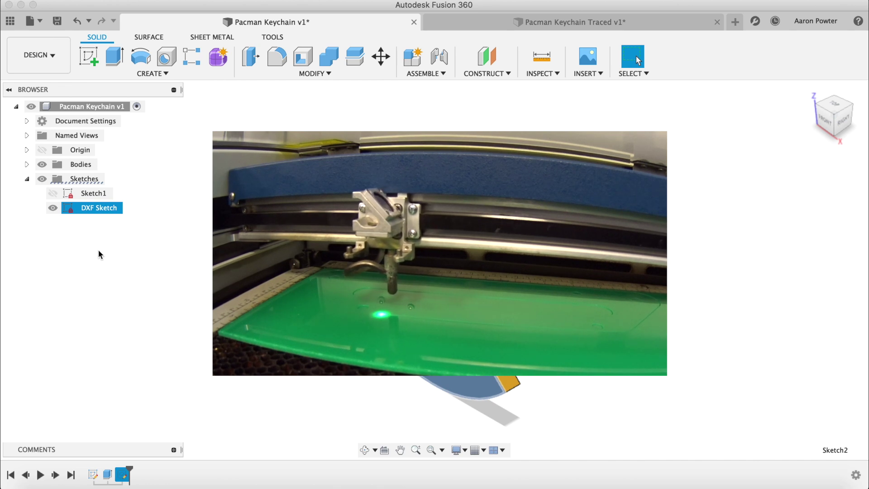
Export DXF Sketch as a DXF file to the iCloud Desktop folder, with a file name beginning "Pa".
right_click(93, 208)
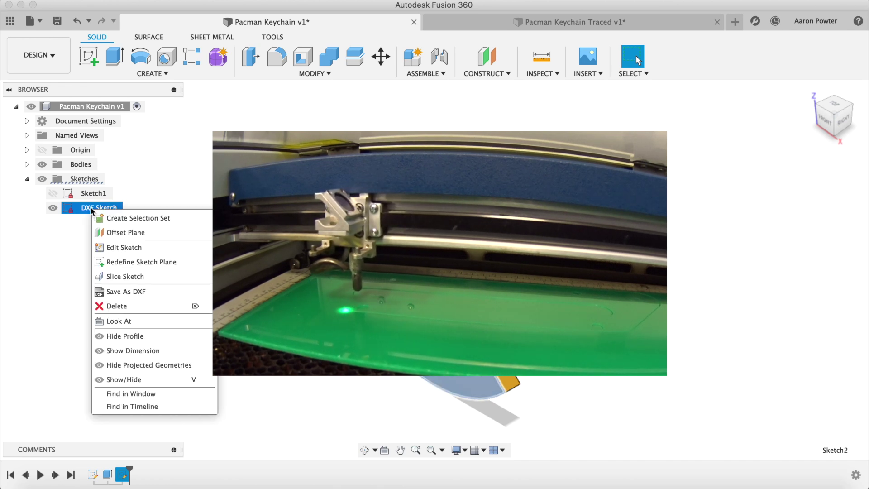
click(116, 292)
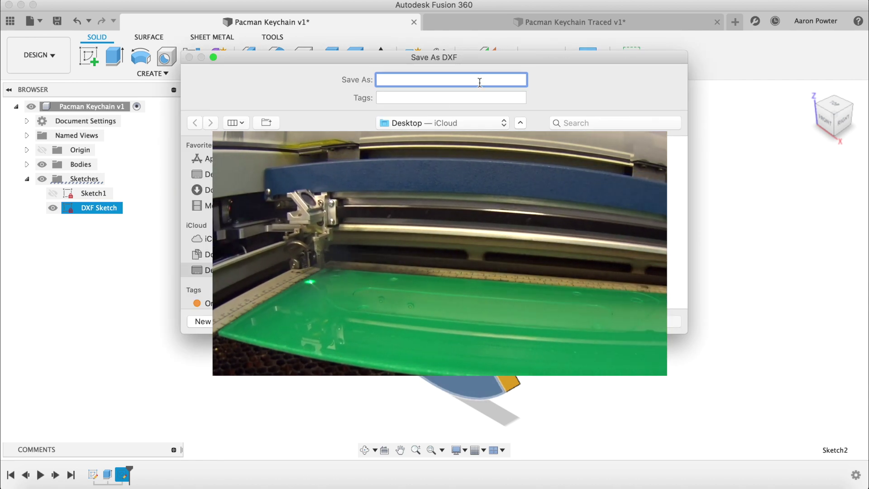
text(Pa)
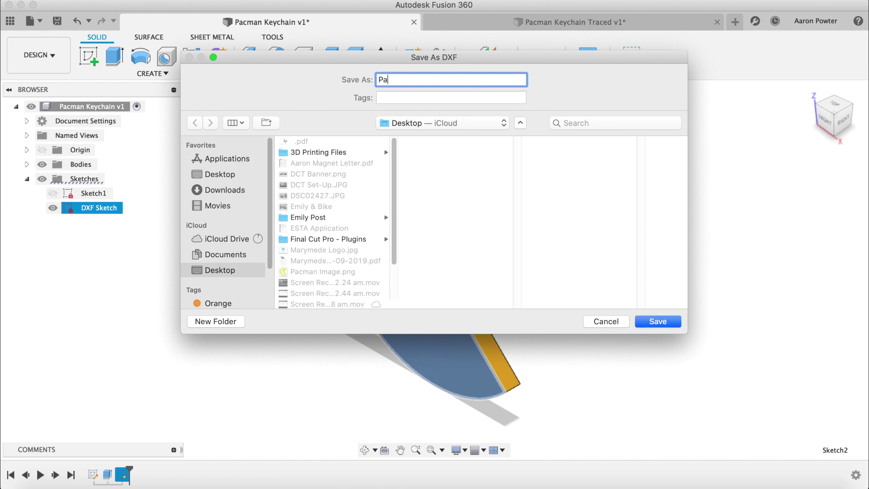